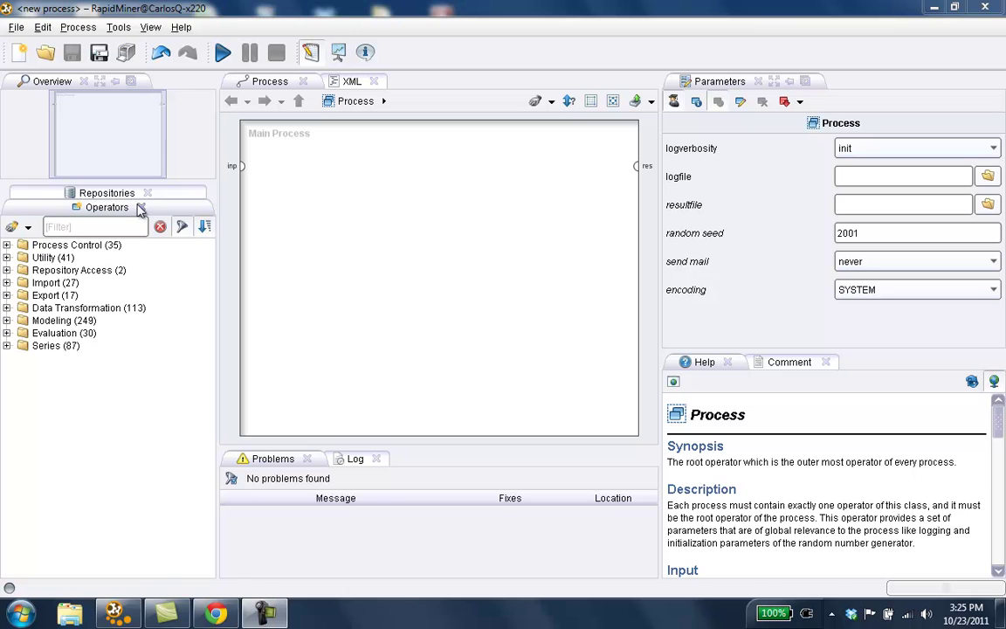
Drag the Cerveza dataset from Tutoriales > Datos onto the canvas and wire it to res.
left_click(112, 194)
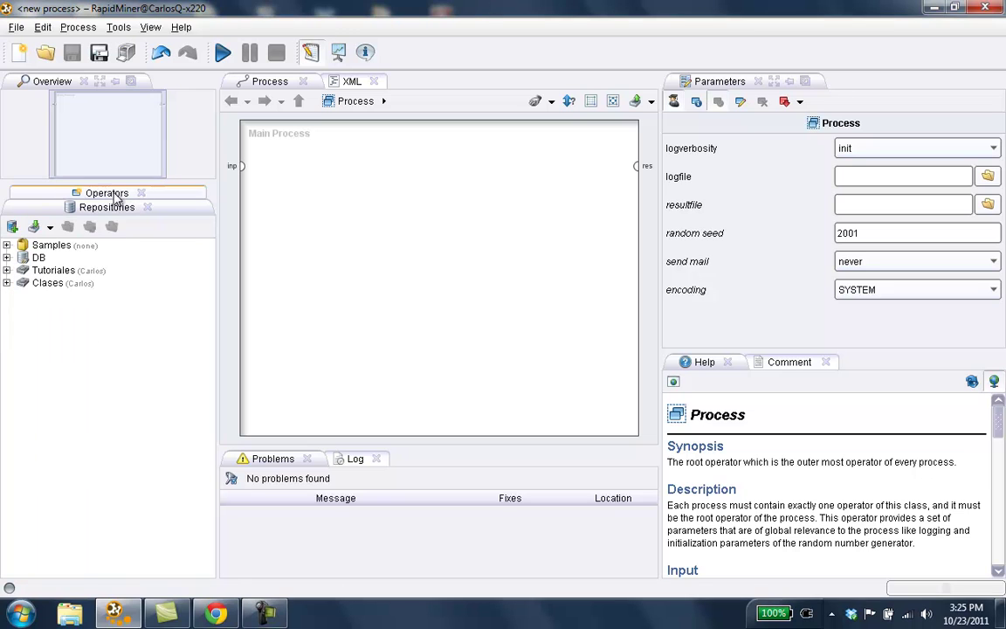
left_click(7, 271)
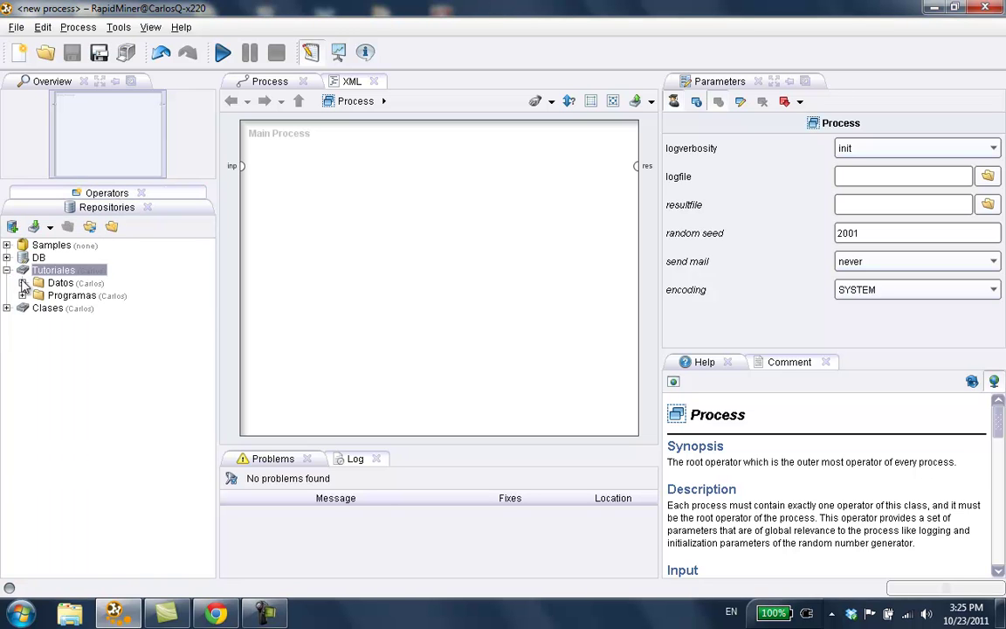
left_click(22, 283)
left_click(80, 320)
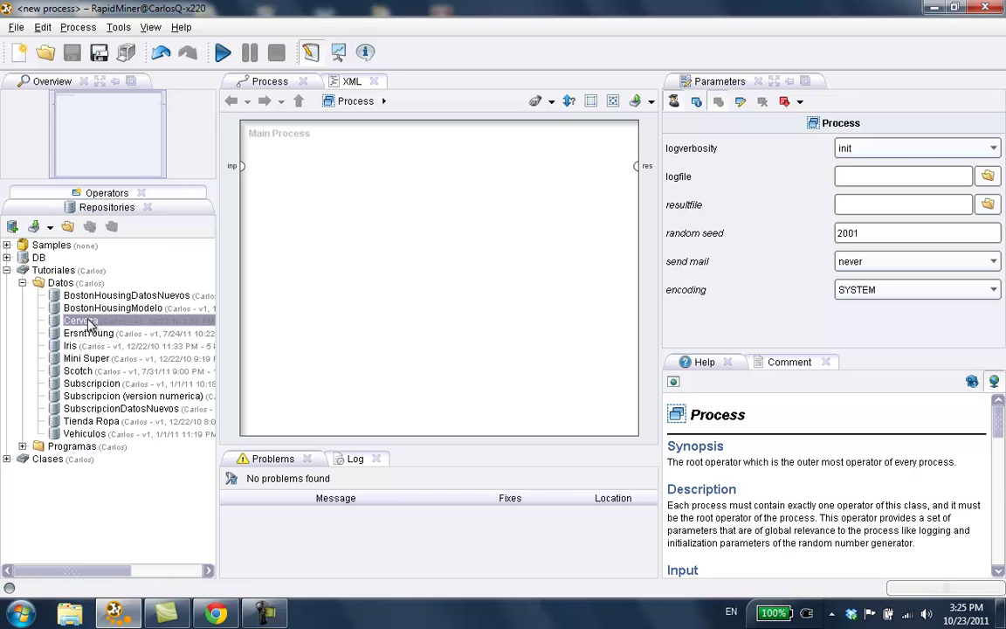
mouse_move(88, 327)
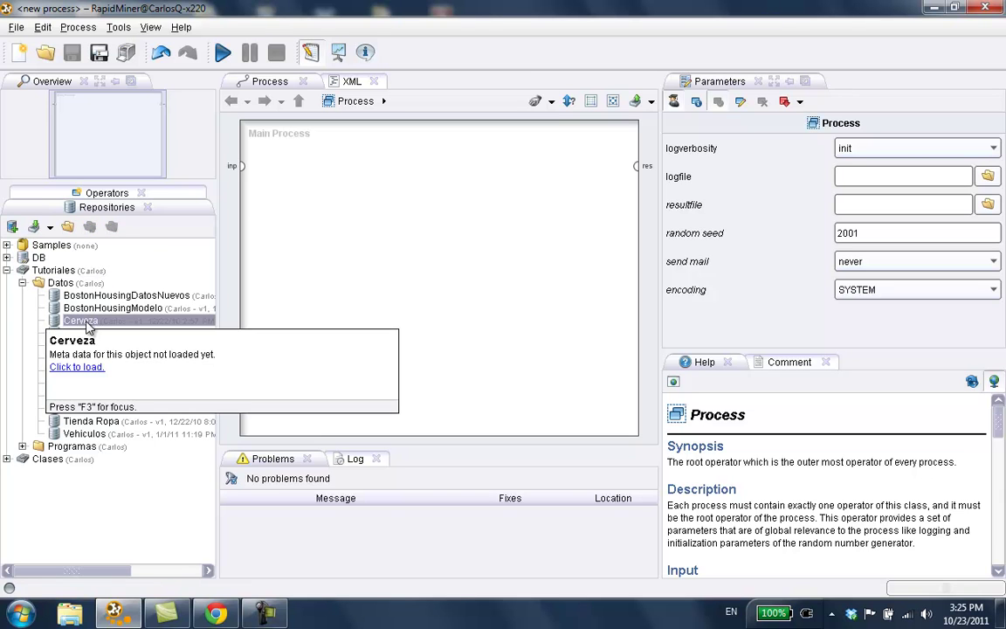
left_click_drag(88, 325, 311, 236)
left_click_drag(310, 195, 636, 166)
Run the process and inspect the id attribute and the cerveza label's role.
left_click(224, 55)
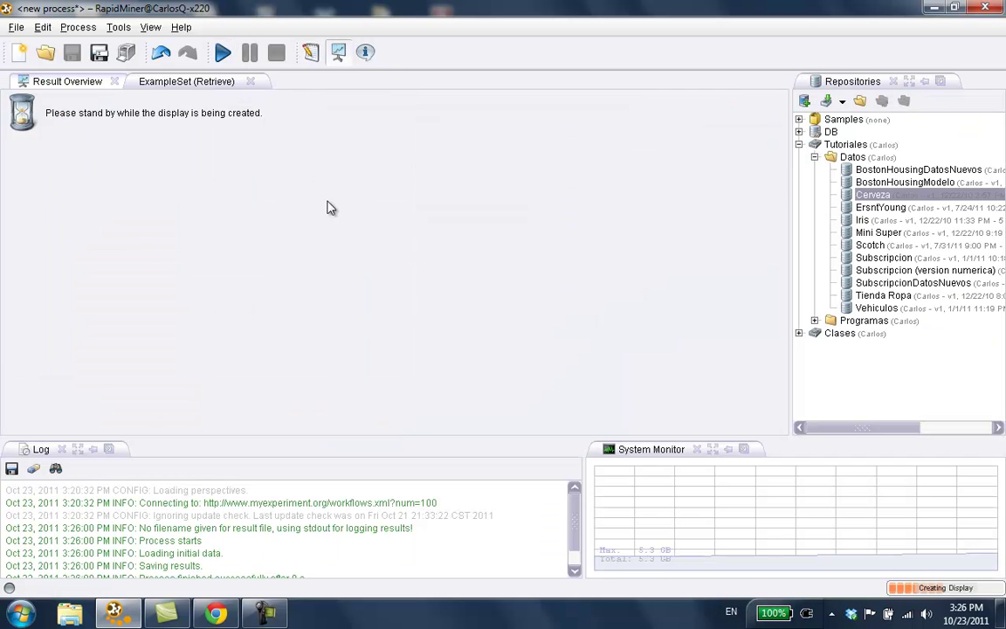
left_click(163, 162)
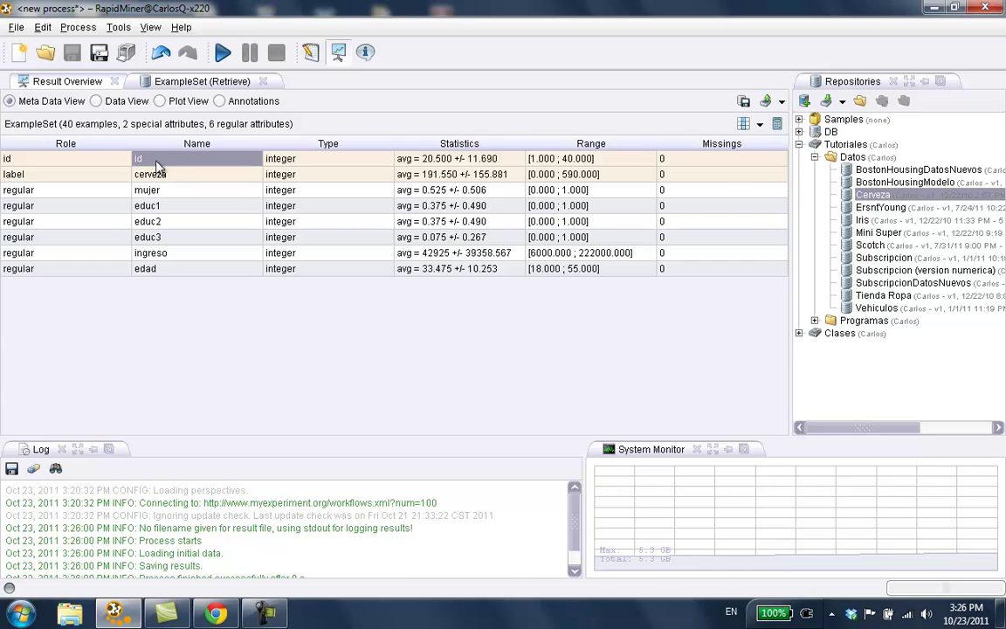
left_click(166, 174)
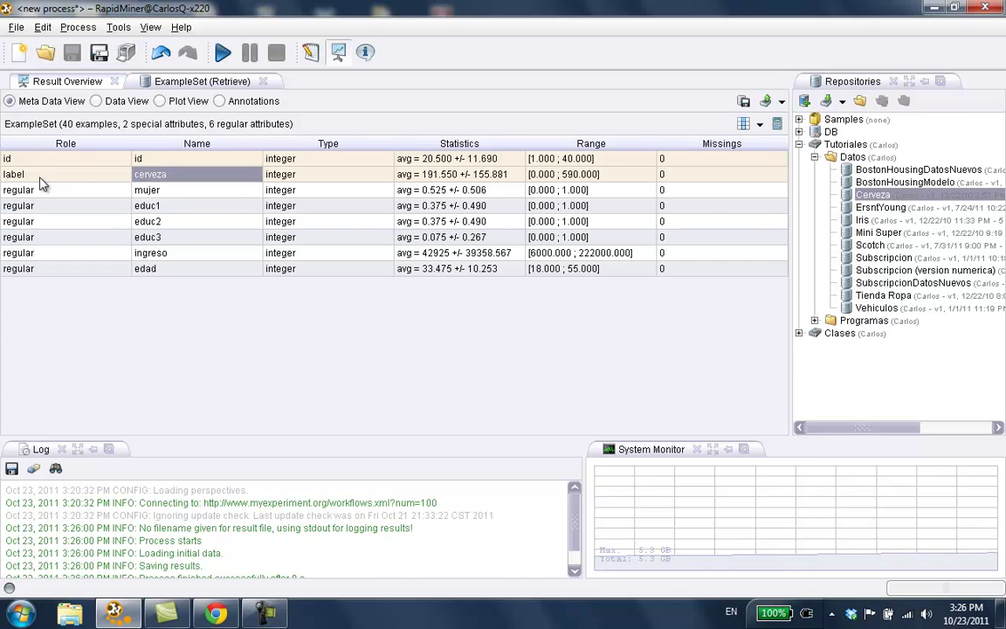
left_click(38, 175)
left_click(166, 177)
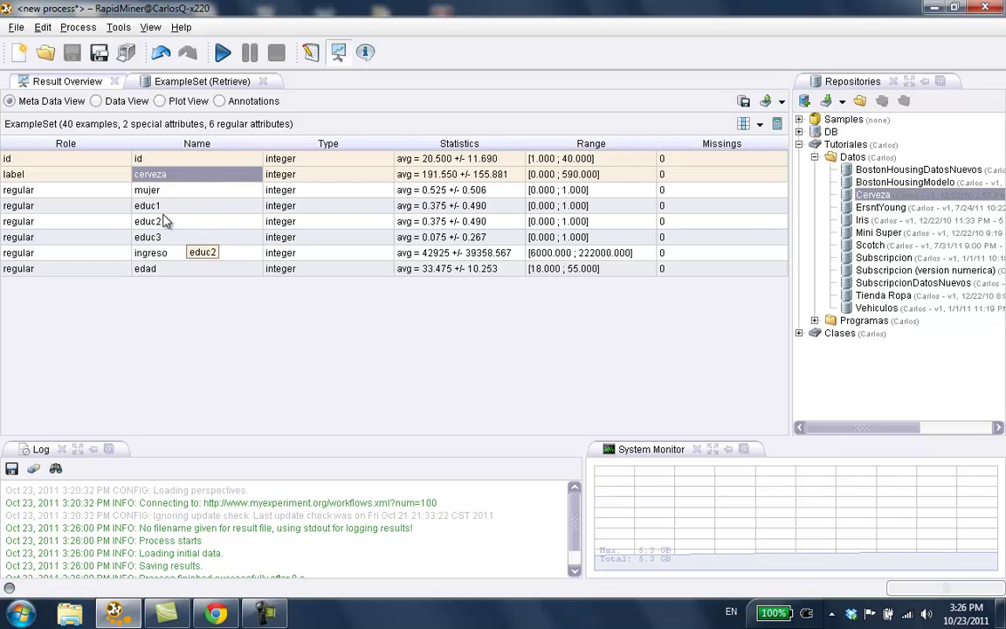
Inspect the regular attributes mujer, educ1, educ2, educ3, ingreso and edad.
left_click(174, 190)
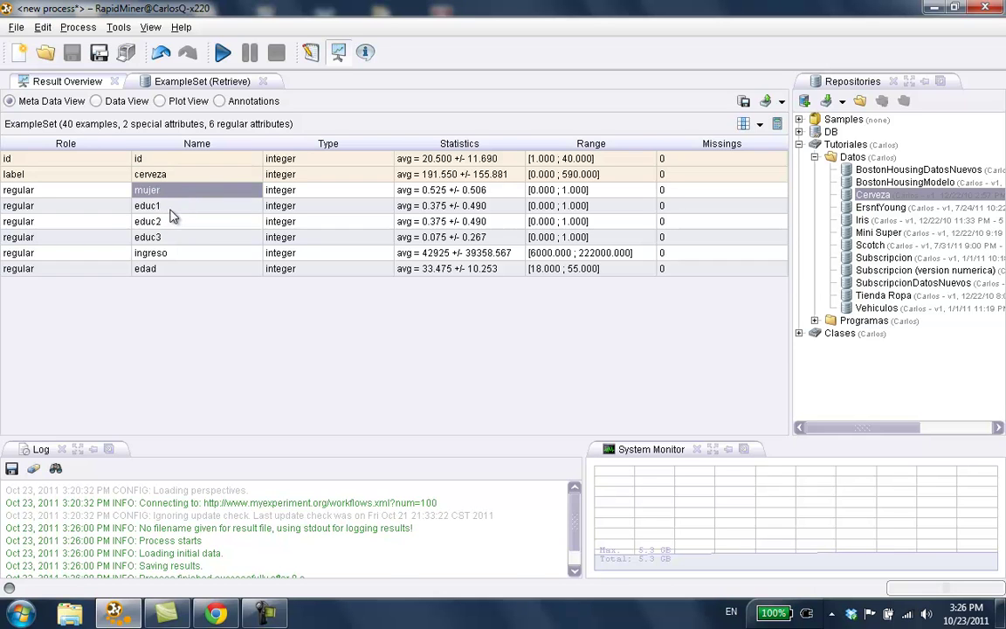
left_click(158, 206)
left_click(162, 221)
left_click(168, 237)
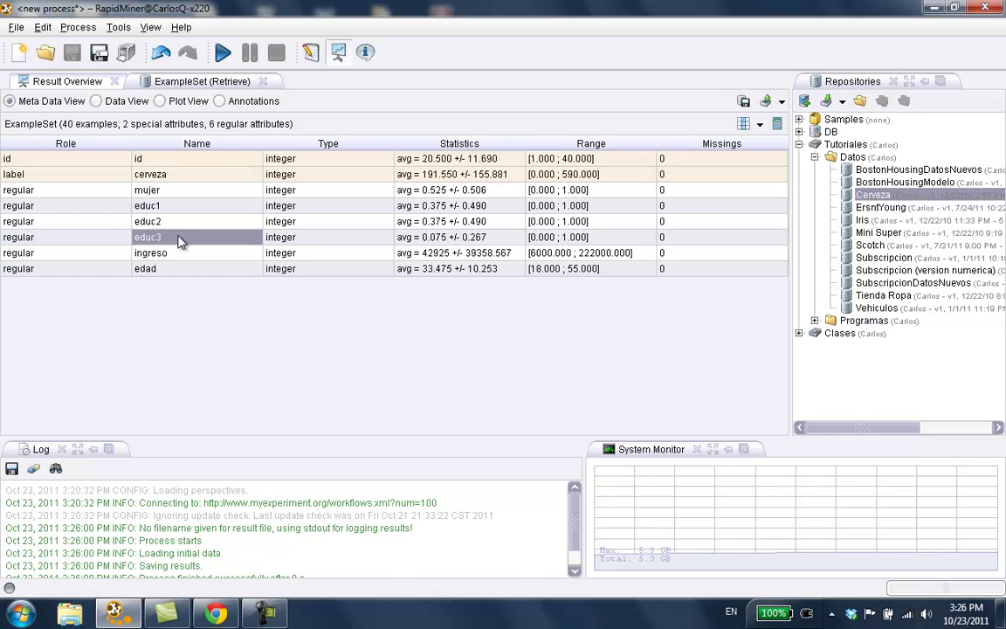
left_click(171, 252)
left_click(174, 271)
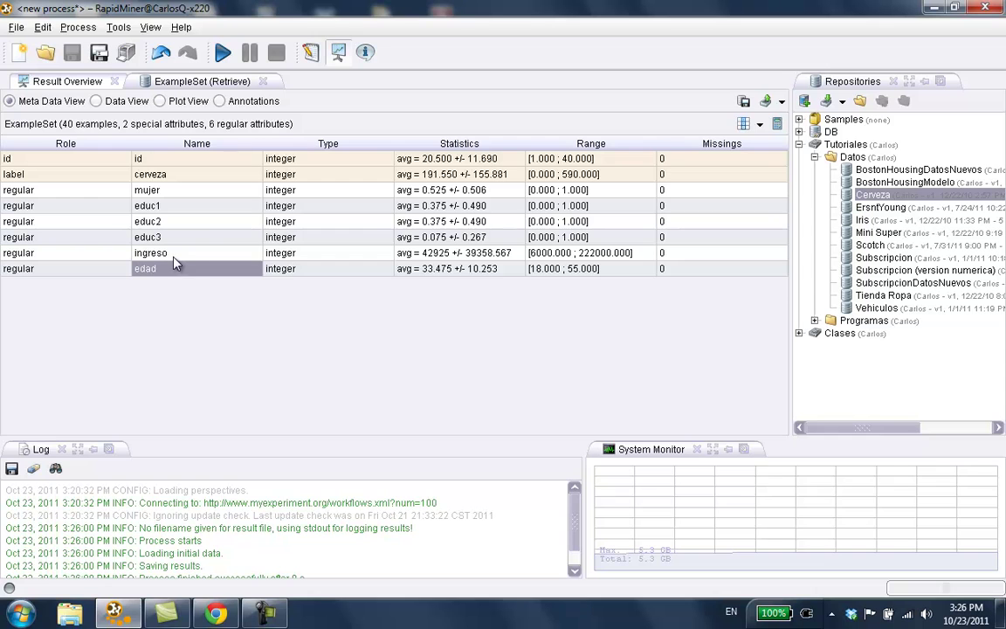
Switch the Cerveza ExampleSet result to Data View to see its rows.
left_click(96, 101)
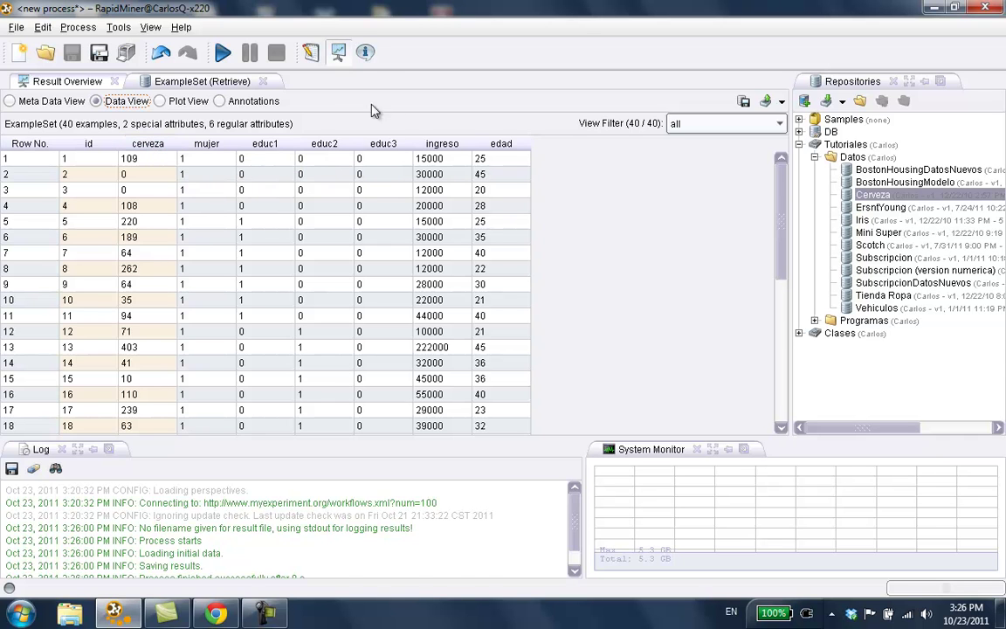
In Design, find Linear Regression with 'linear r' and place it after the Retrieve operator.
left_click(311, 54)
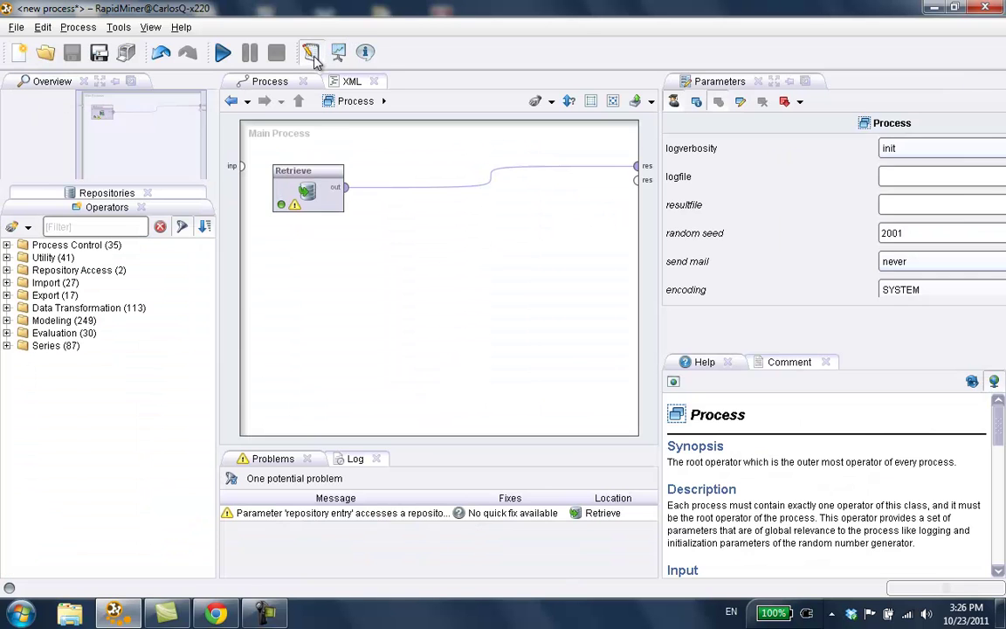
left_click(321, 204)
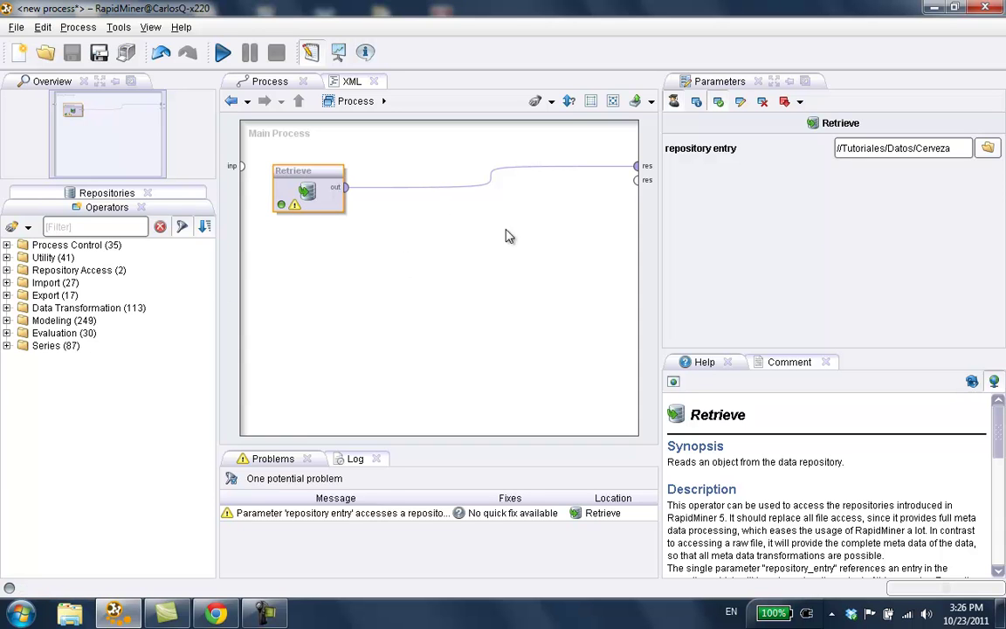
left_click(65, 227)
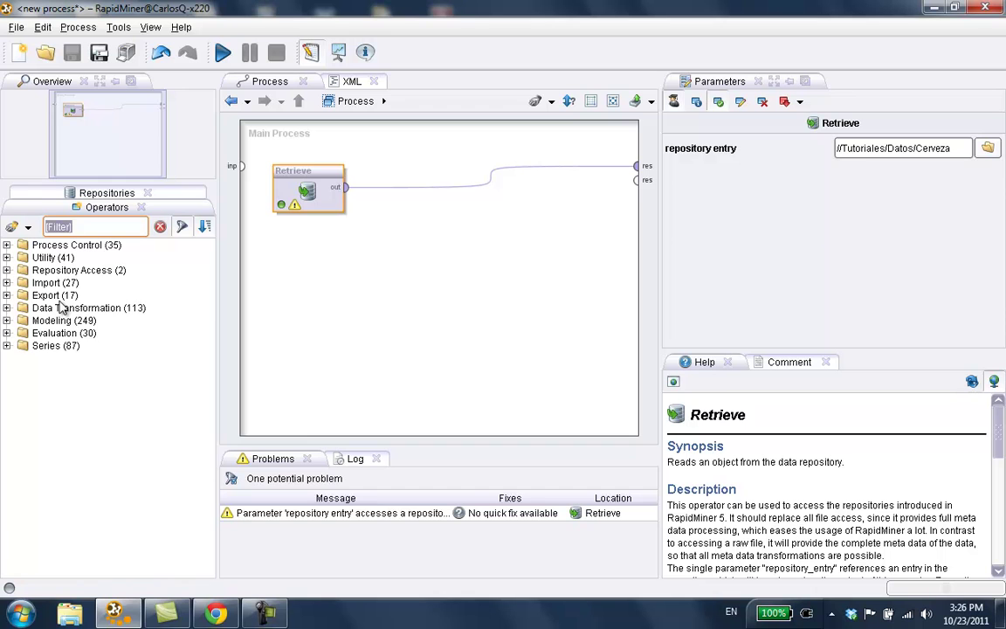
type("linear r")
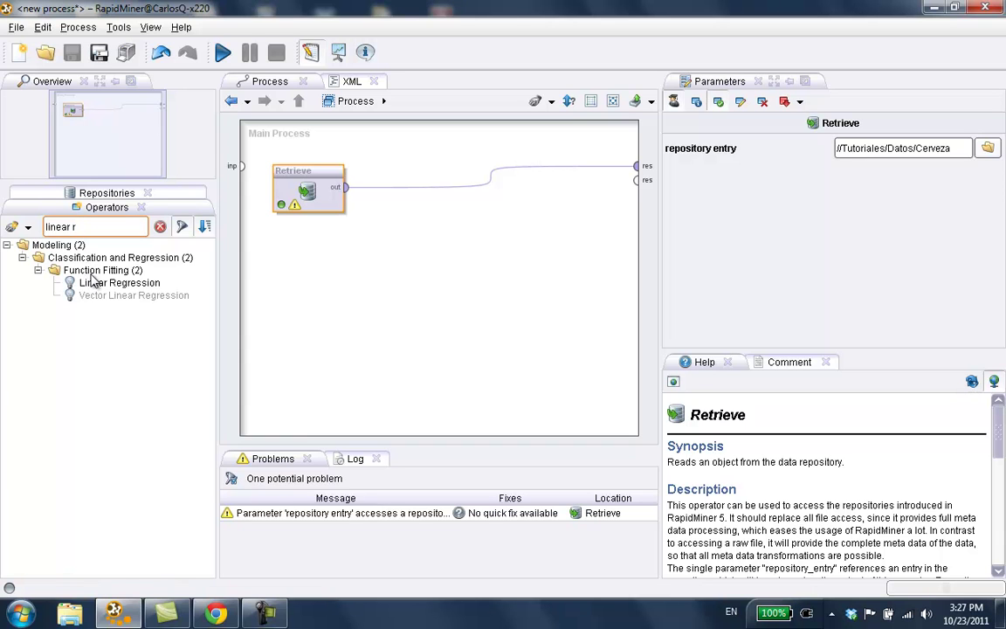
left_click(118, 282)
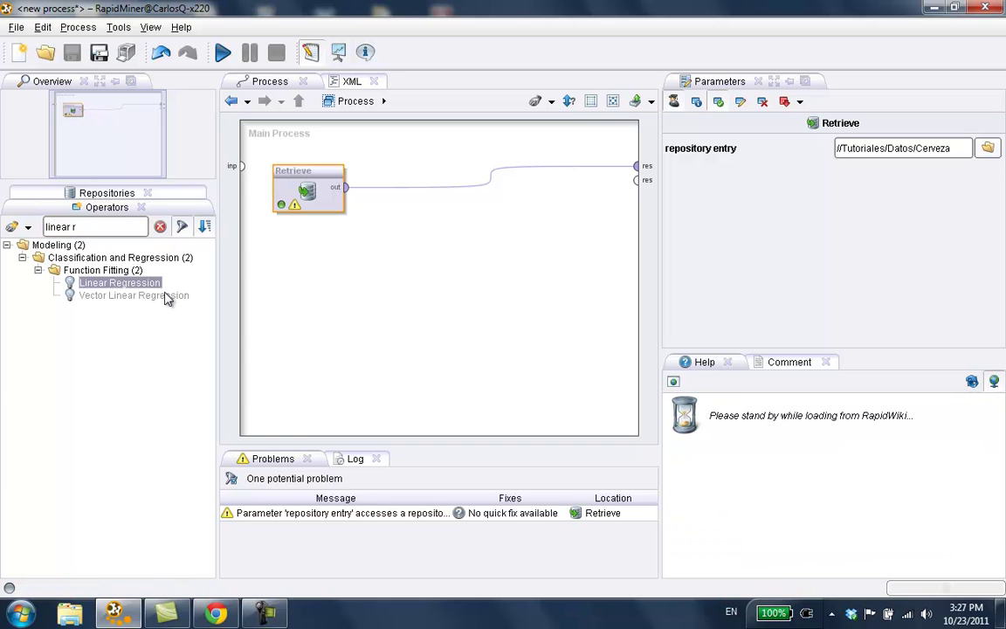
left_click_drag(129, 288, 440, 196)
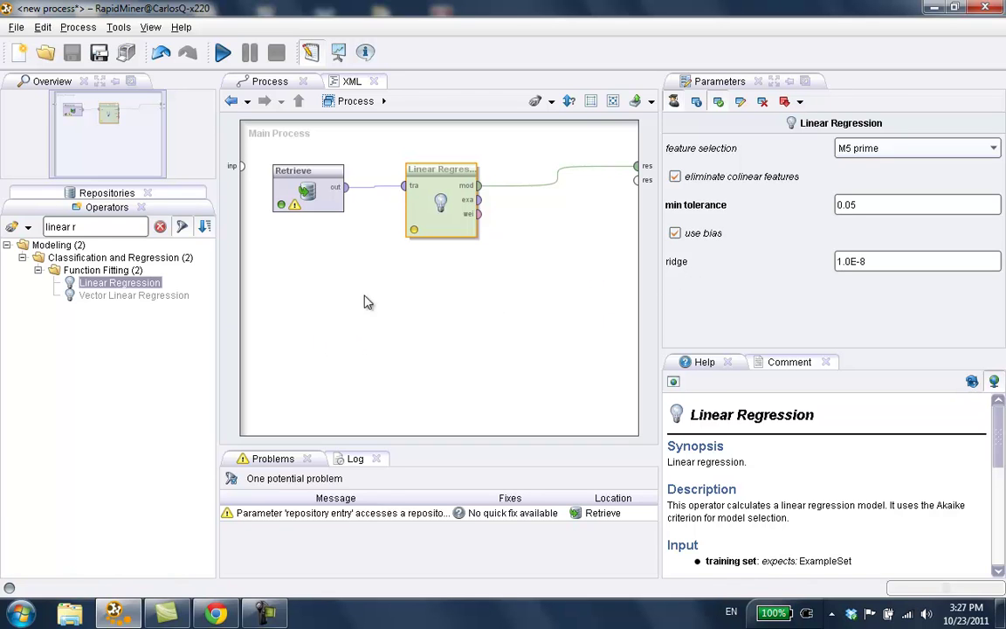
left_click_drag(419, 170, 395, 186)
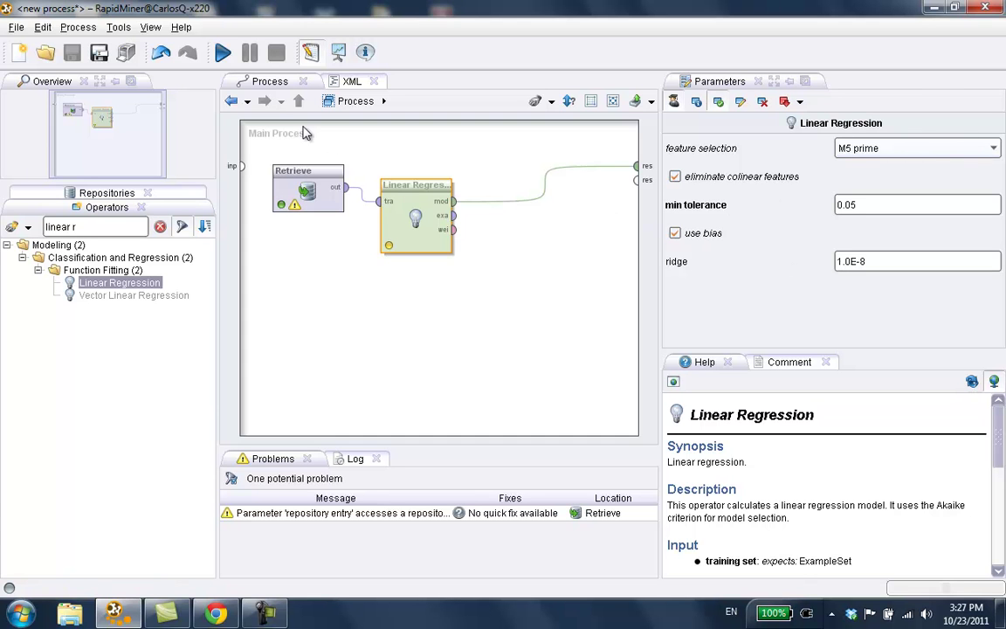
Run the regression and compare the mujer, educ1 and educ3 coefficients, then return to Design.
left_click(222, 53)
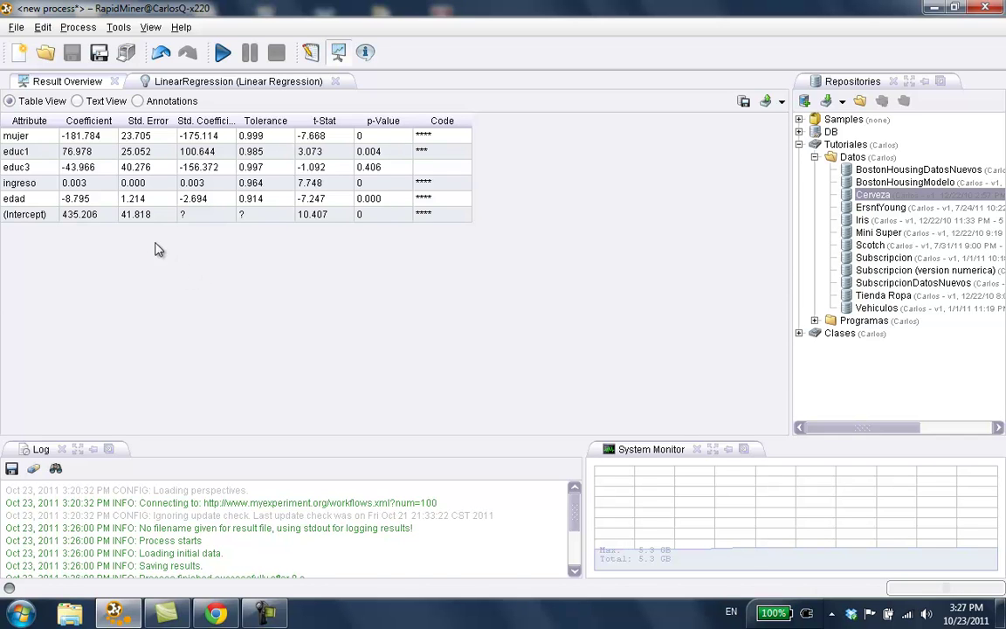
left_click(71, 136)
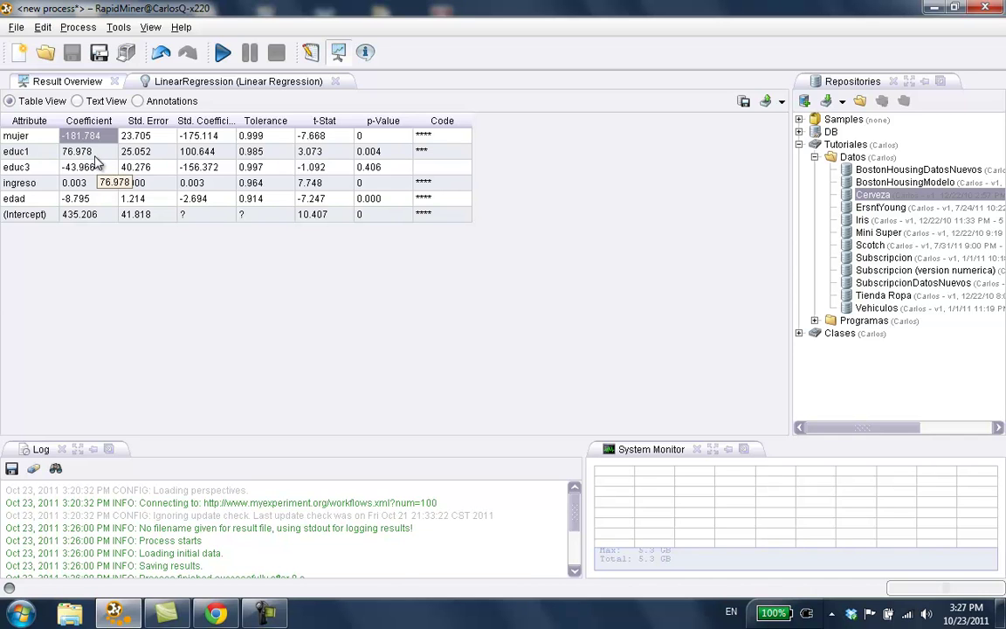
left_click(90, 153)
left_click(90, 170)
left_click(89, 153)
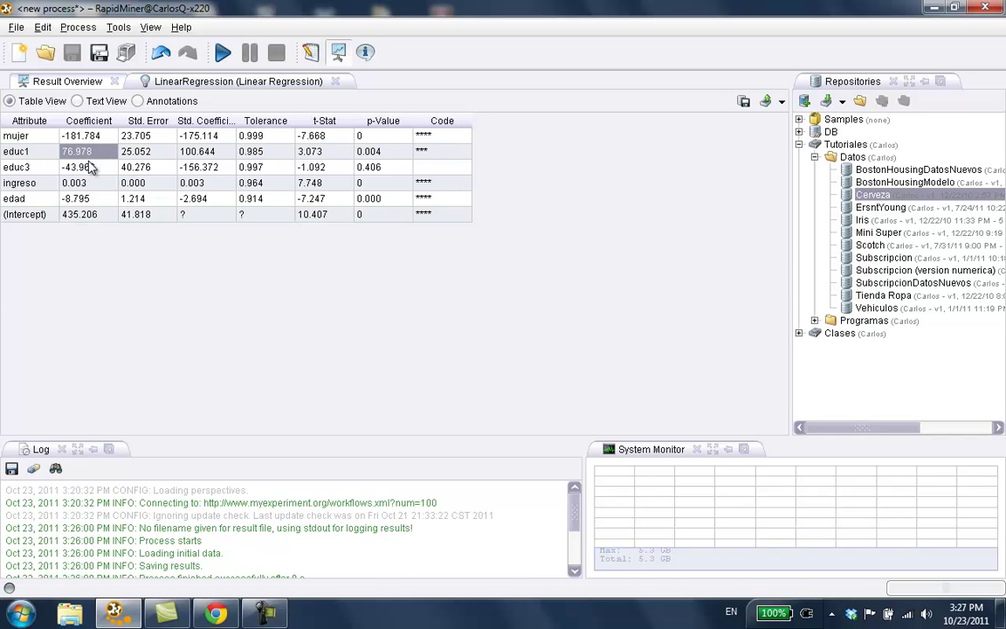
left_click(91, 170)
left_click(90, 169)
left_click(89, 152)
left_click(91, 169)
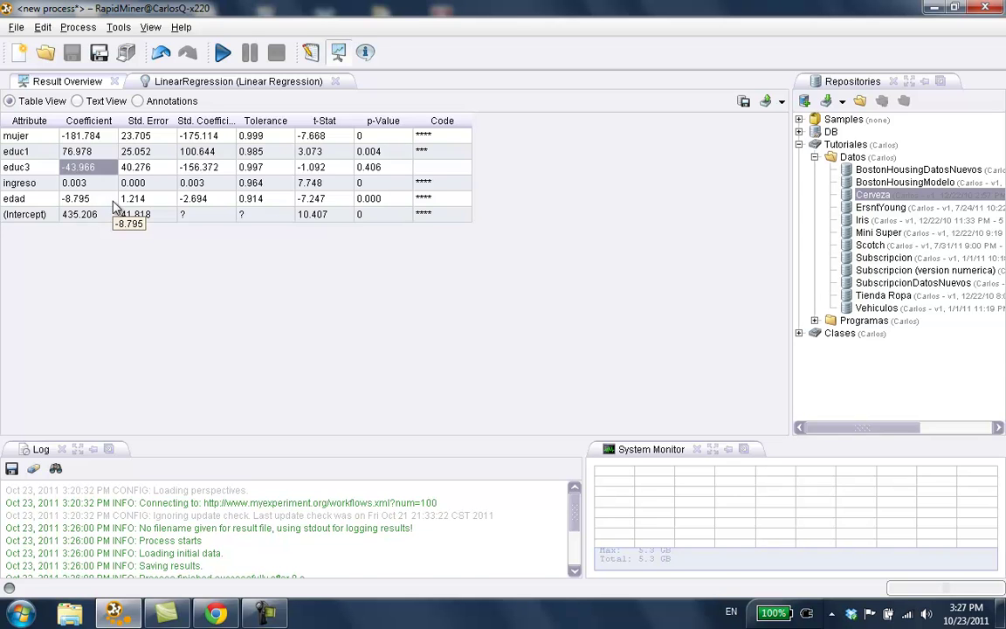
left_click(311, 53)
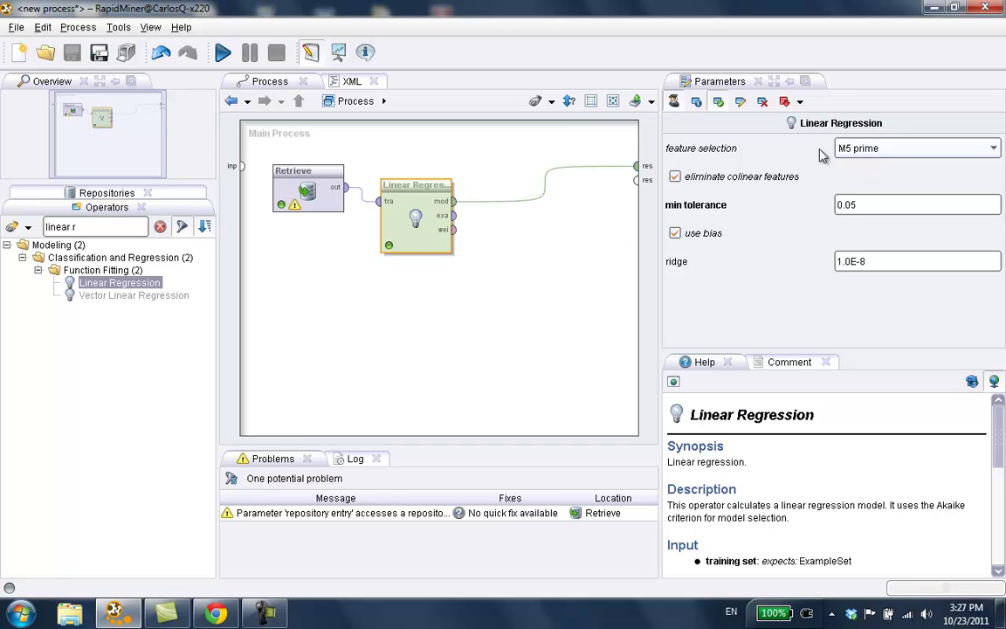
Change Linear Regression's feature selection from M5 prime to none.
left_click(909, 151)
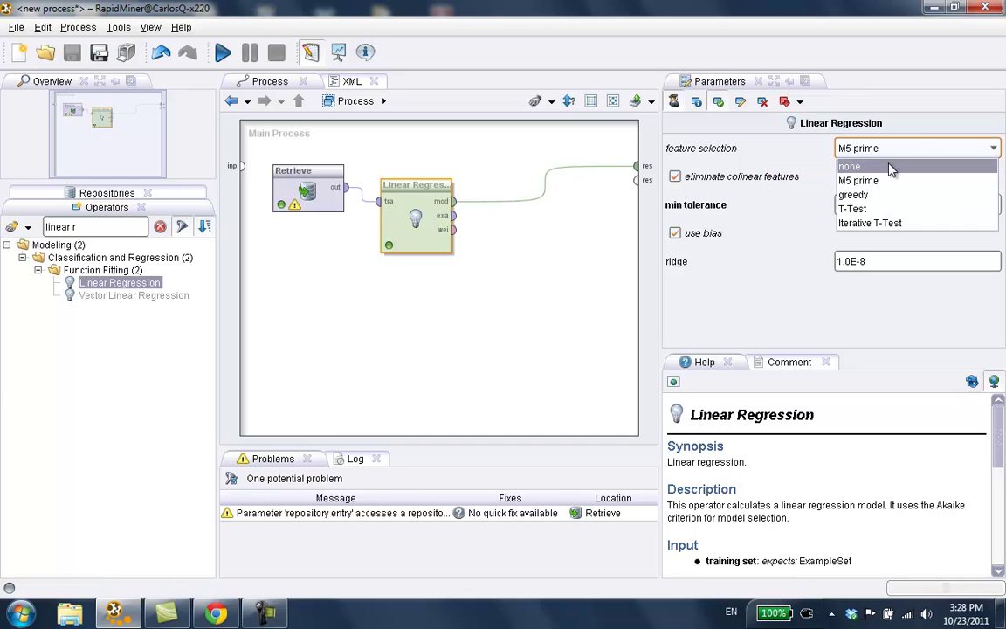
left_click(891, 167)
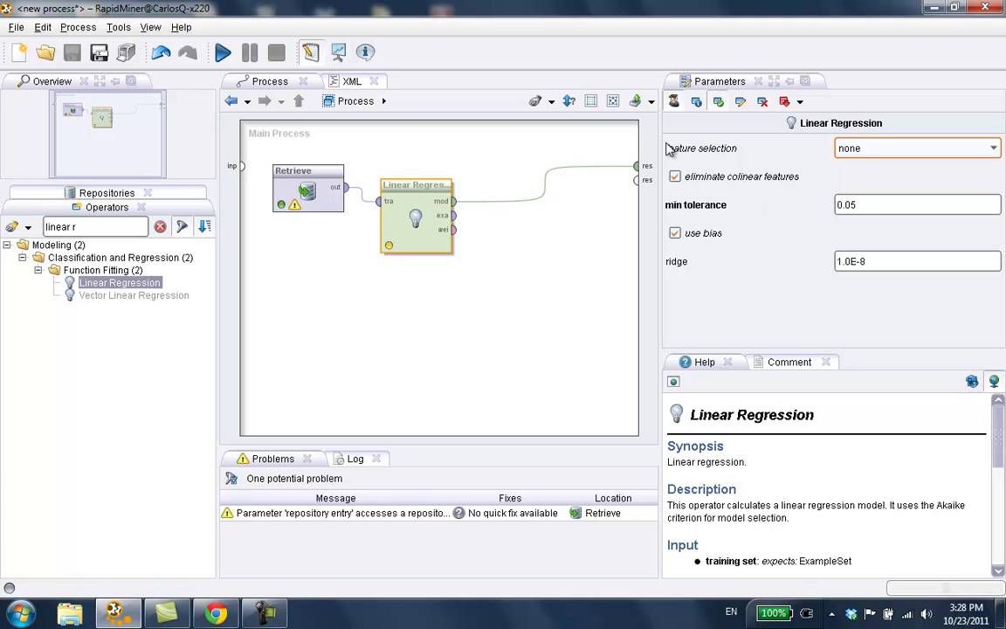
Rerun the process without feature selection and return to the Design view.
left_click(222, 54)
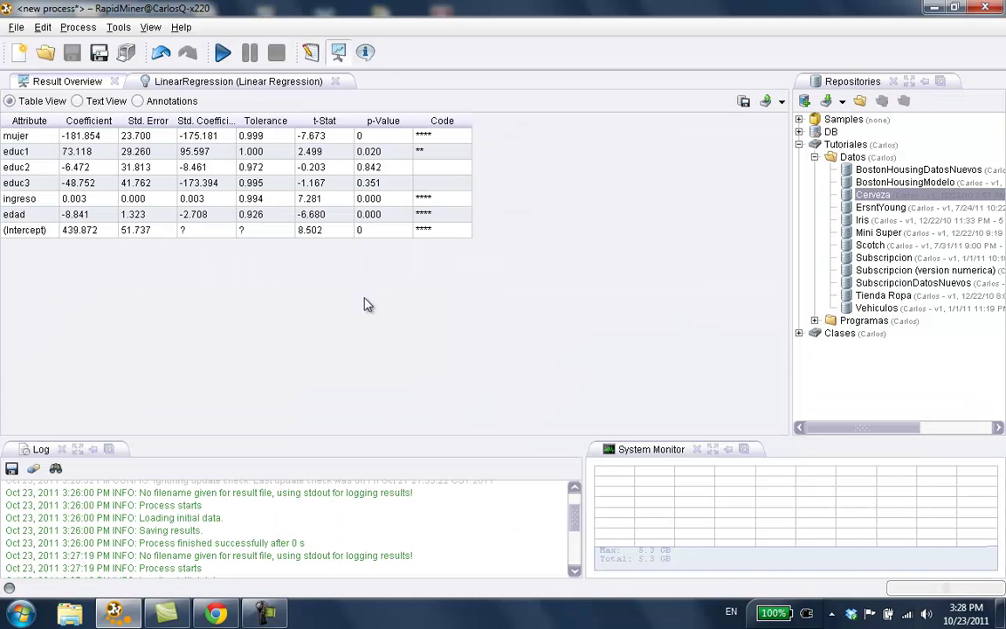
left_click(33, 183)
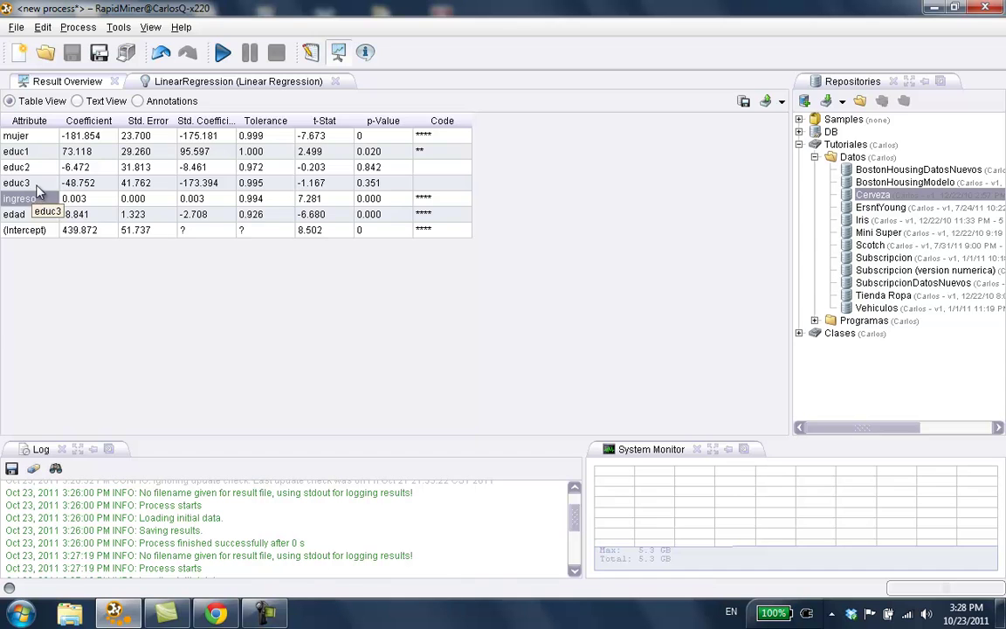
left_click(307, 52)
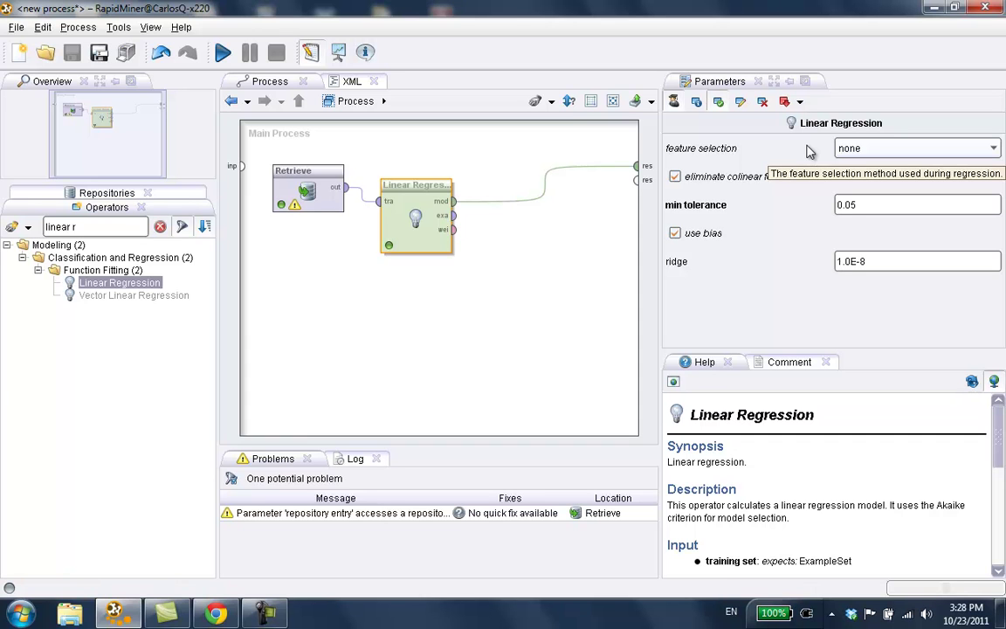
Nudge Linear Regression right and bring up the LinearRegression coefficient table in Results.
left_click_drag(410, 220, 463, 227)
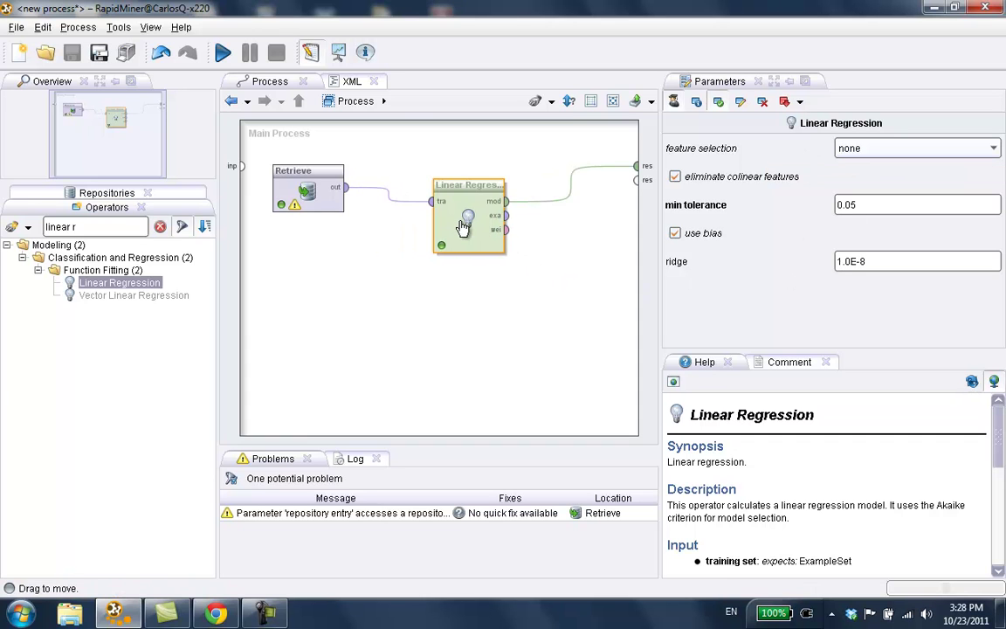
left_click(339, 52)
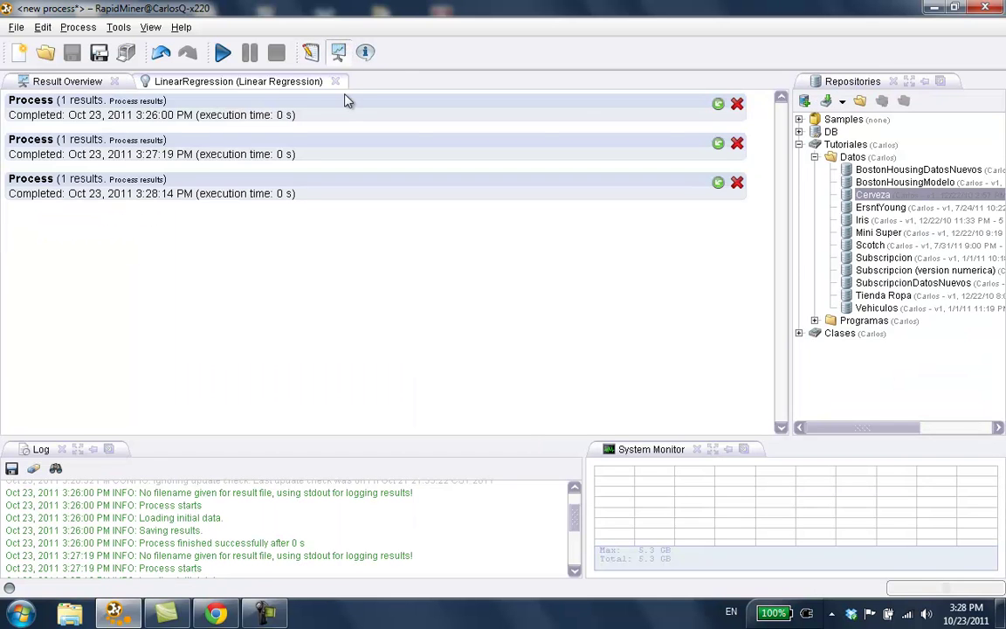
left_click(233, 81)
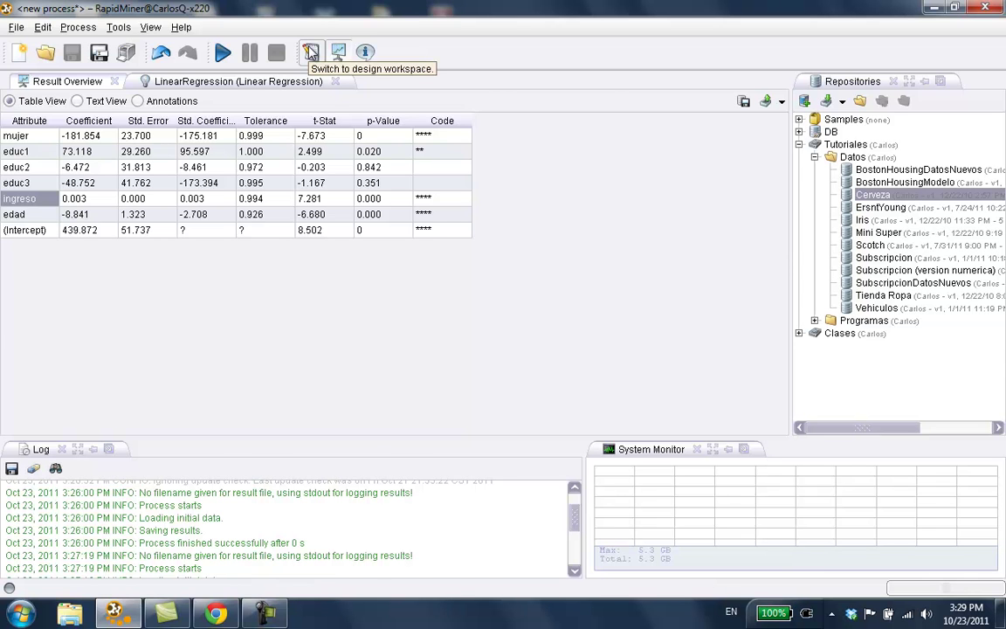
Delete Linear Regression and insert a Numerical X-Validation building block from the canvas menu.
left_click(312, 54)
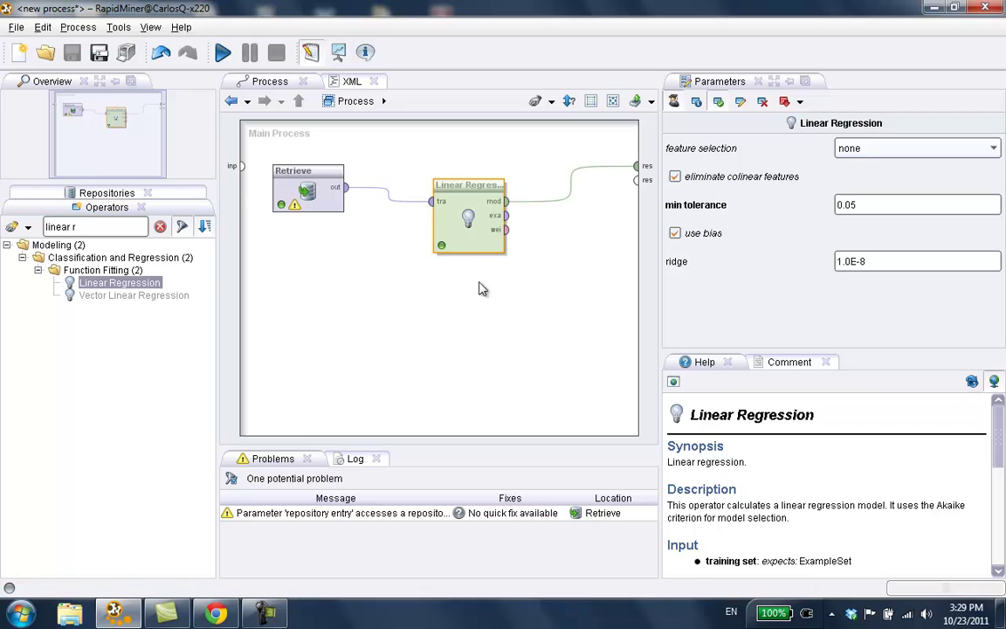
key("Delete")
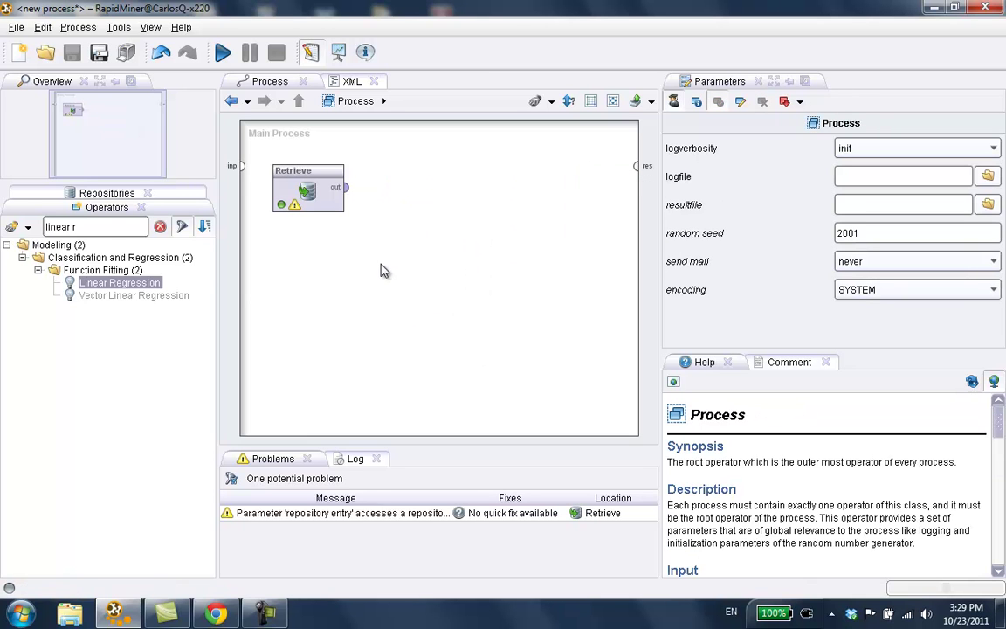
right_click(429, 176)
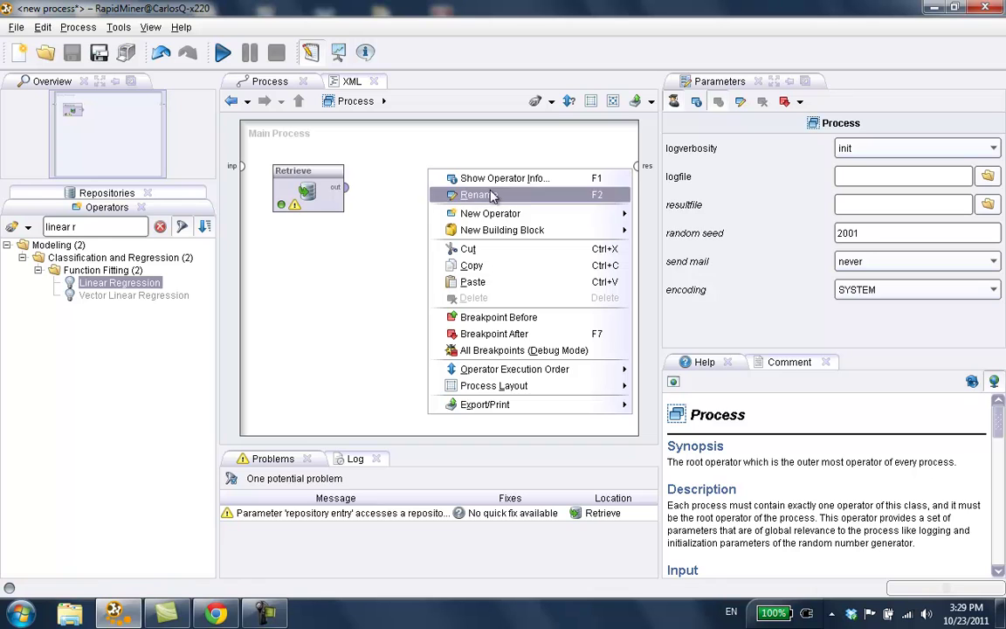
mouse_move(503, 217)
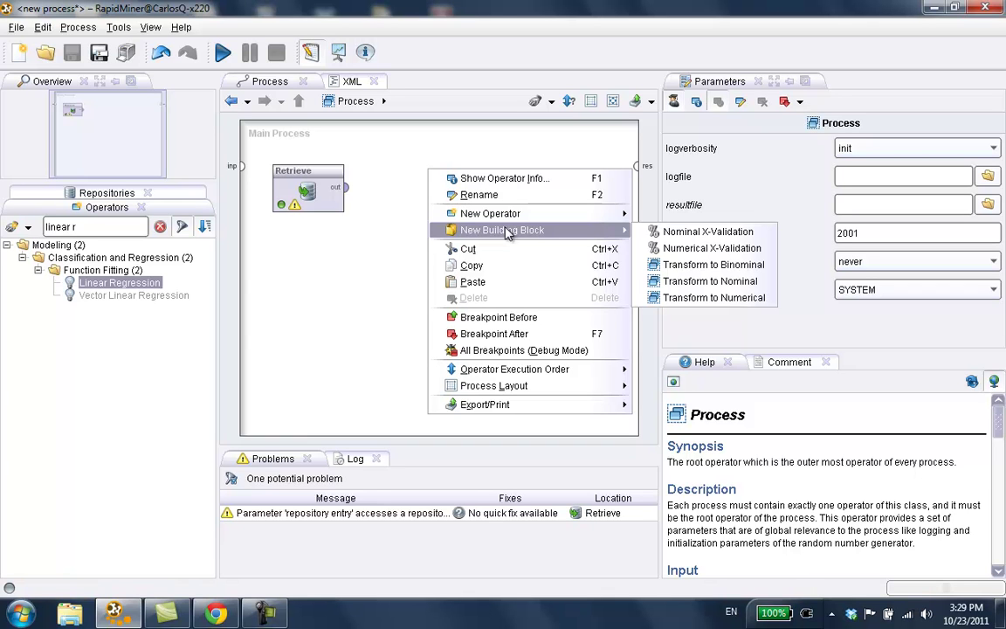
left_click(696, 249)
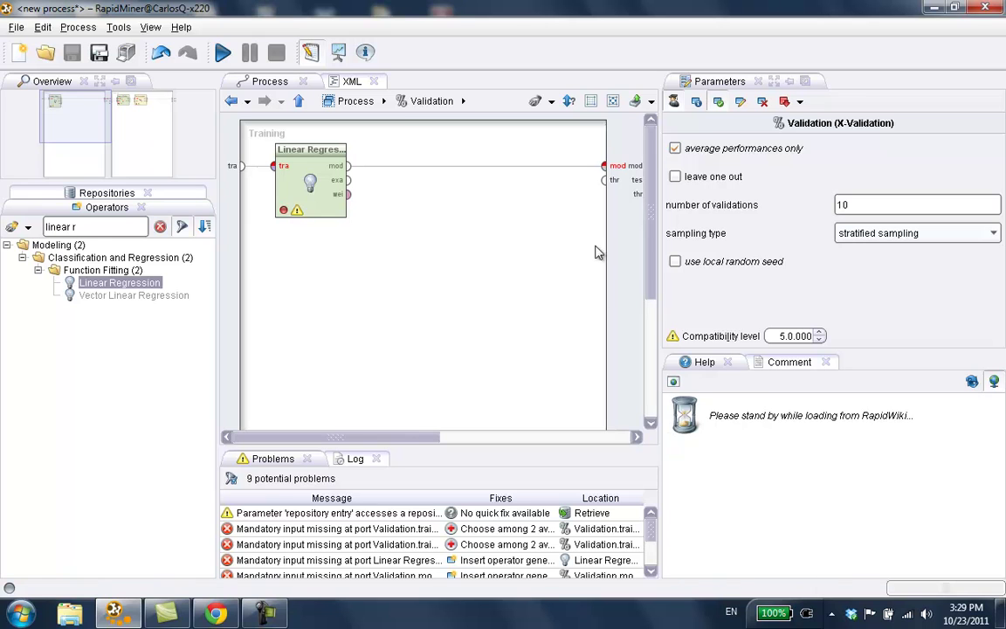
Fit the X-Validation's Training and Testing subprocesses into view.
left_click(613, 101)
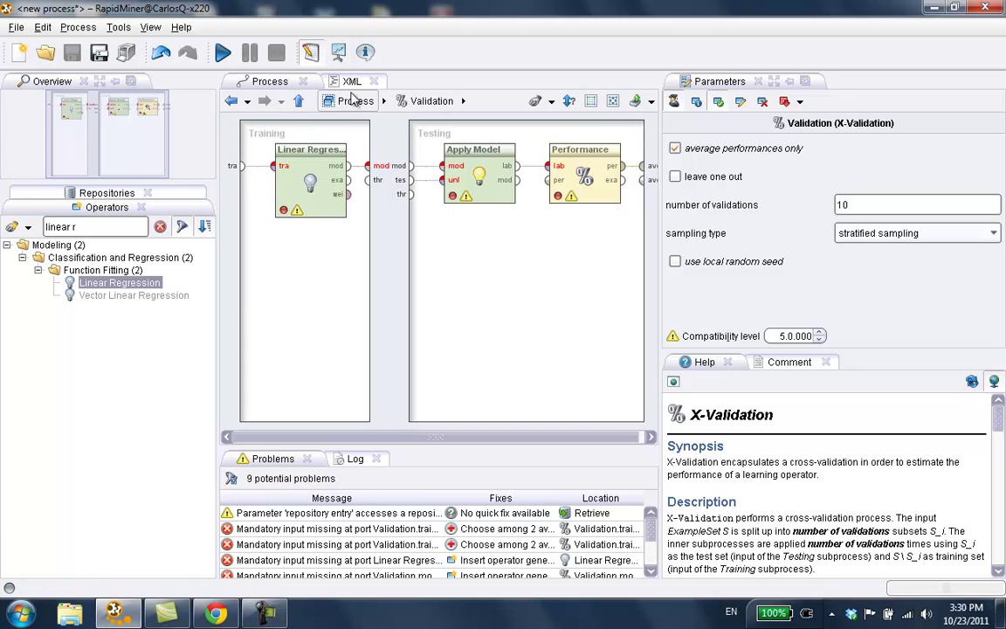
Return to the Main Process and drag Validation to the right, clear of Retrieve.
left_click(298, 101)
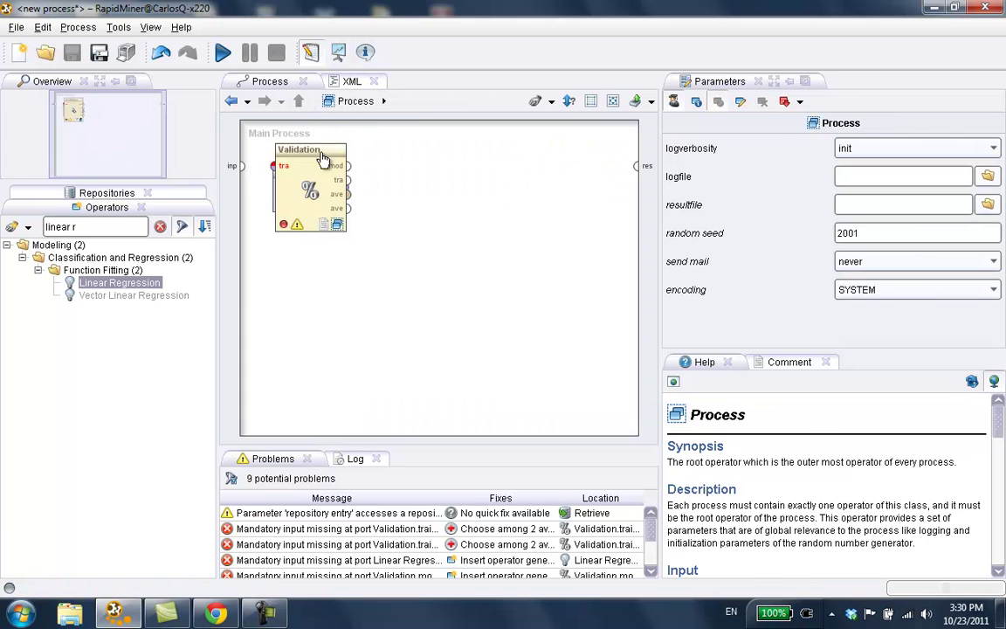
left_click(332, 194)
left_click_drag(332, 194, 437, 196)
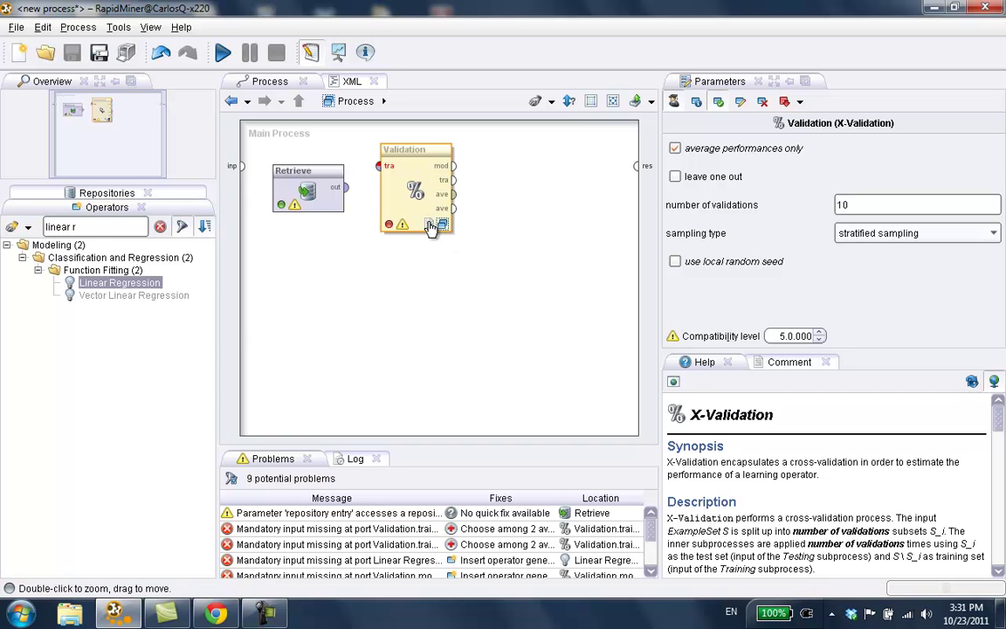
left_click_drag(386, 172, 451, 194)
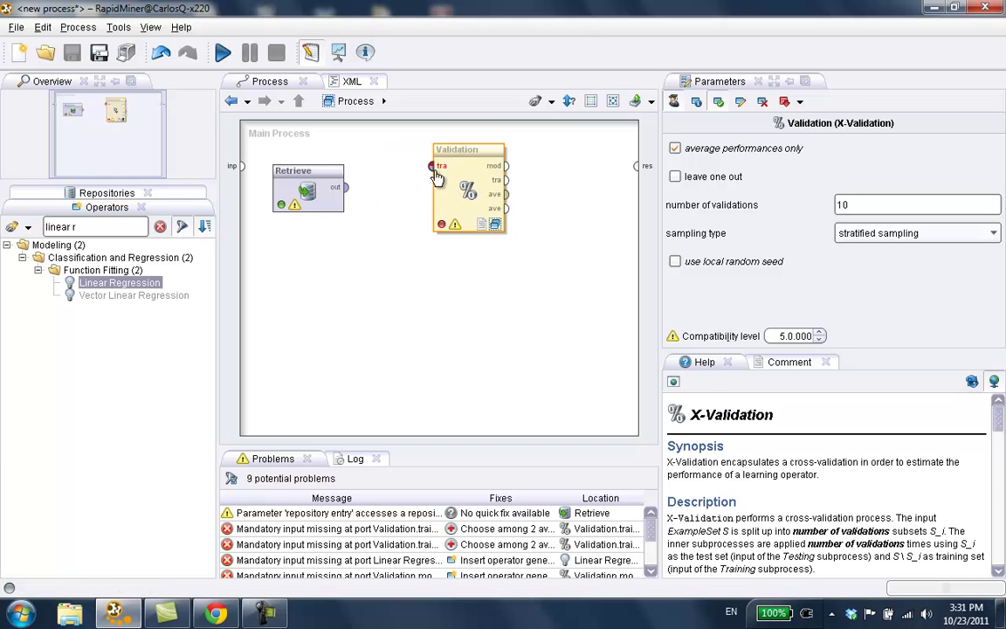
Wire Retrieve's output to Validation's tra port and Validation's mod port to a res port.
left_click(347, 192)
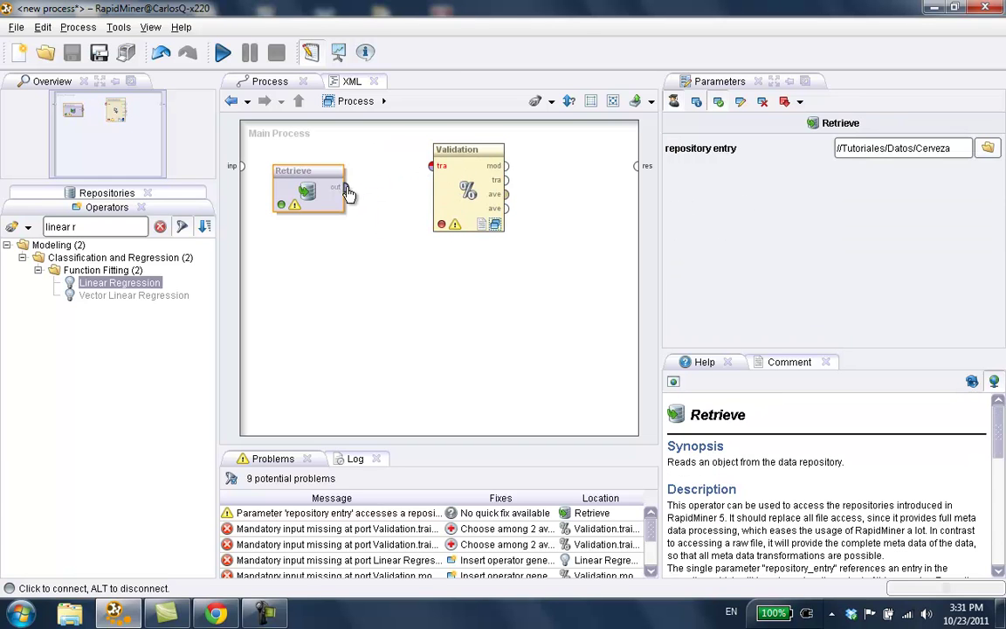
left_click(430, 168)
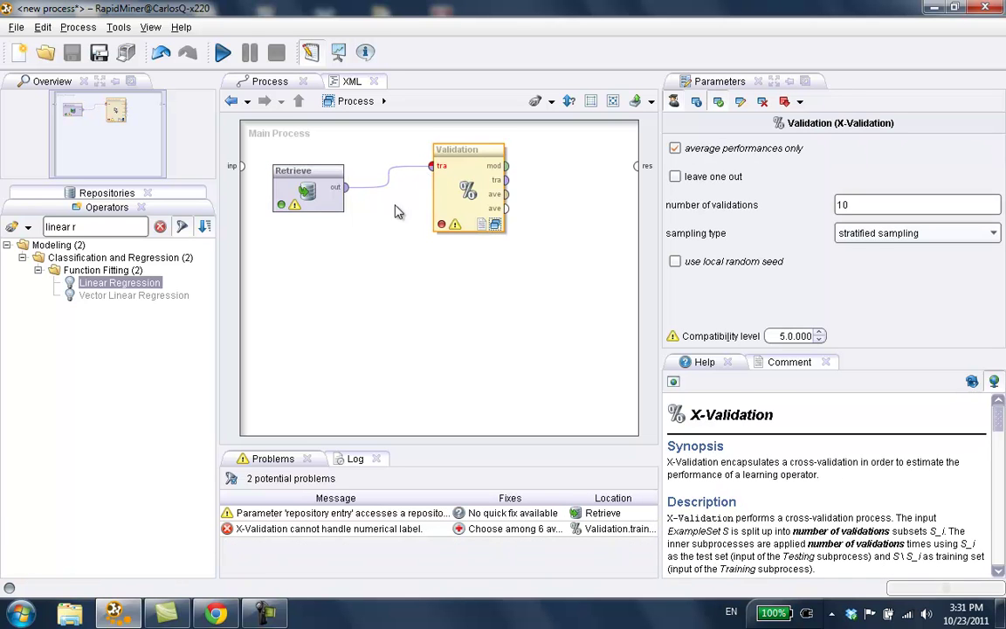
left_click(508, 169)
left_click(637, 171)
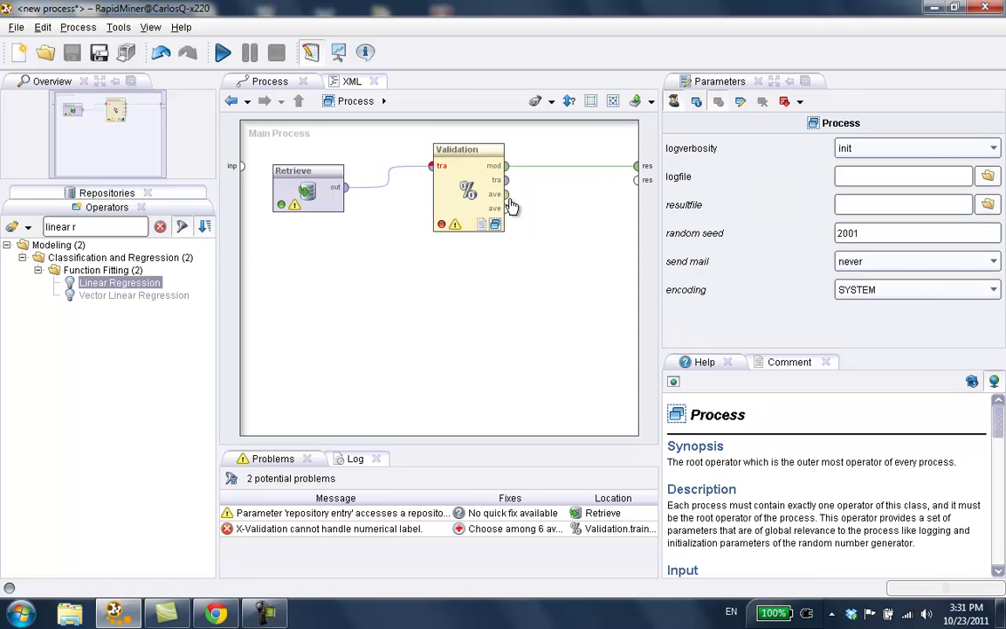
Run the cross-validated regression, then route Validation's ave port to a res port in Design.
left_click(223, 53)
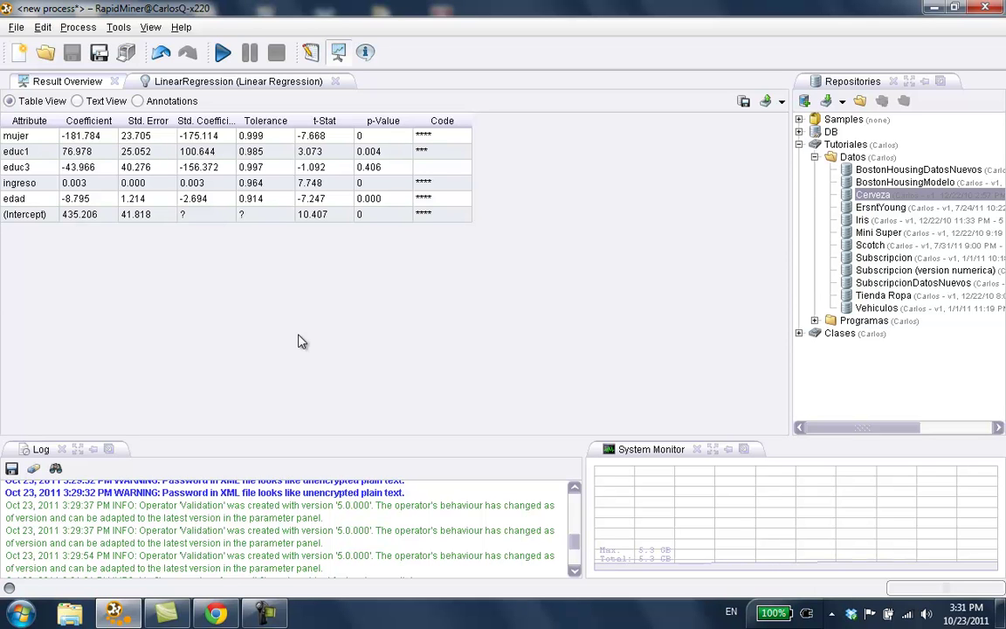
left_click(311, 54)
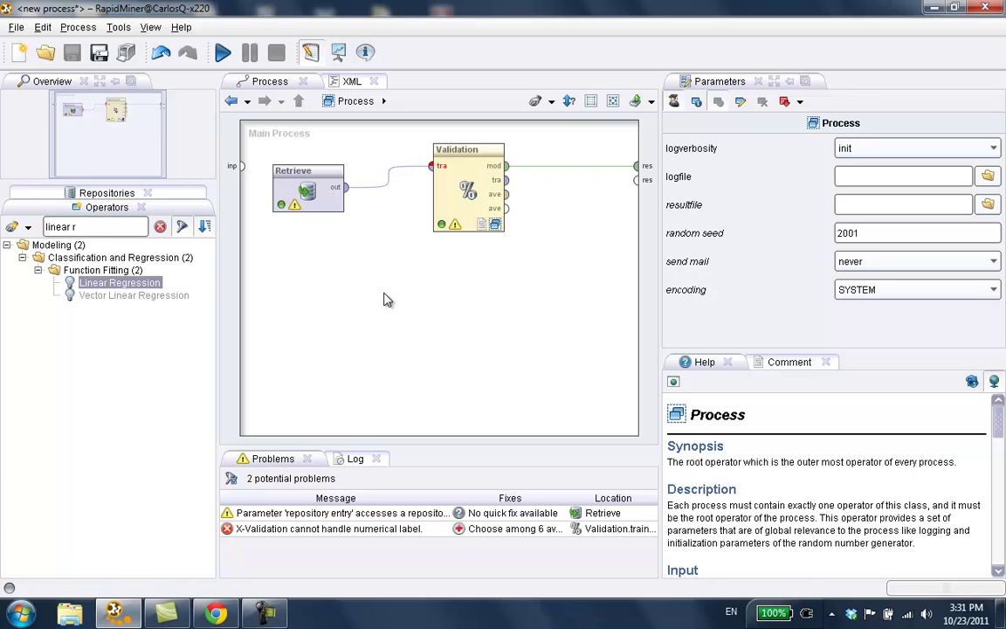
left_click(509, 196)
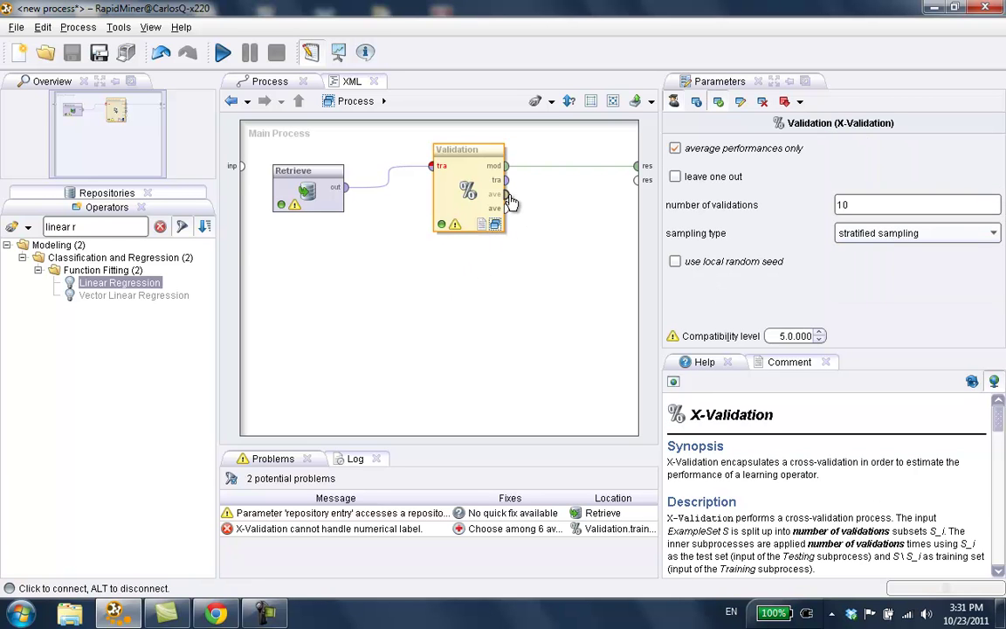
left_click(636, 181)
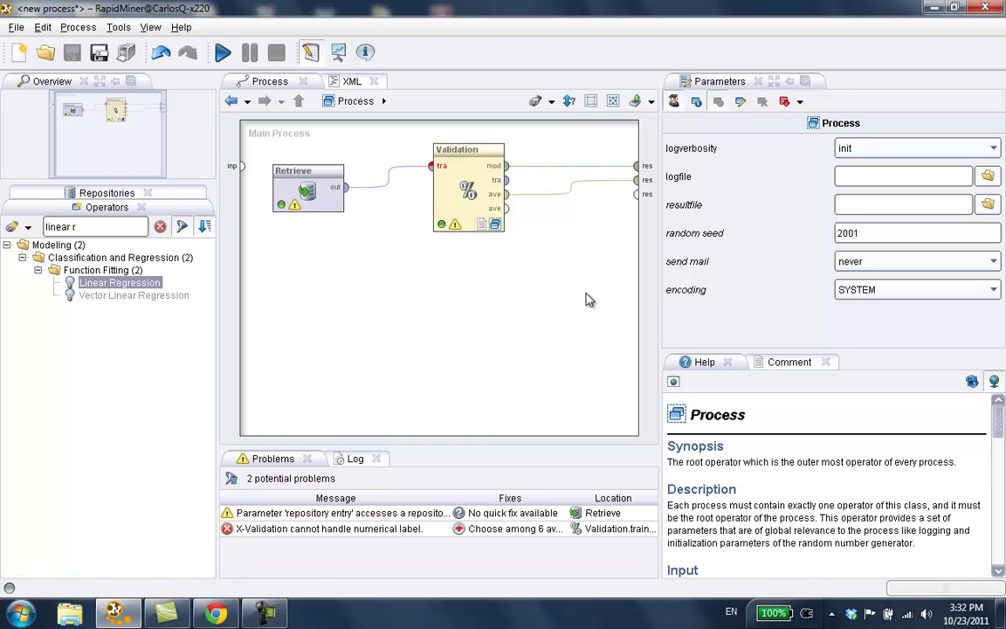
left_click(495, 229)
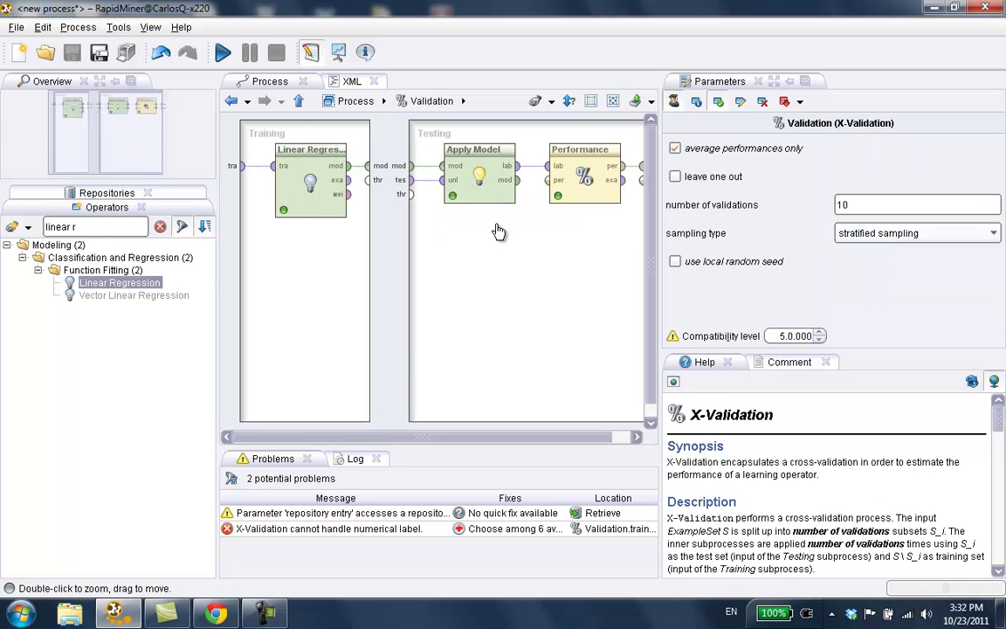
left_click(316, 196)
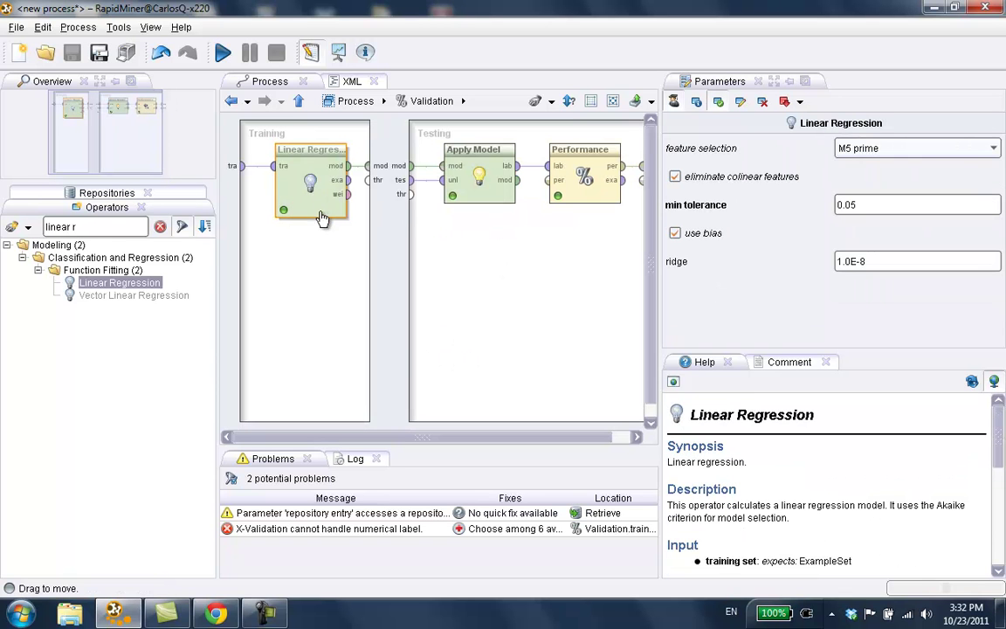
left_click(910, 151)
left_click(911, 165)
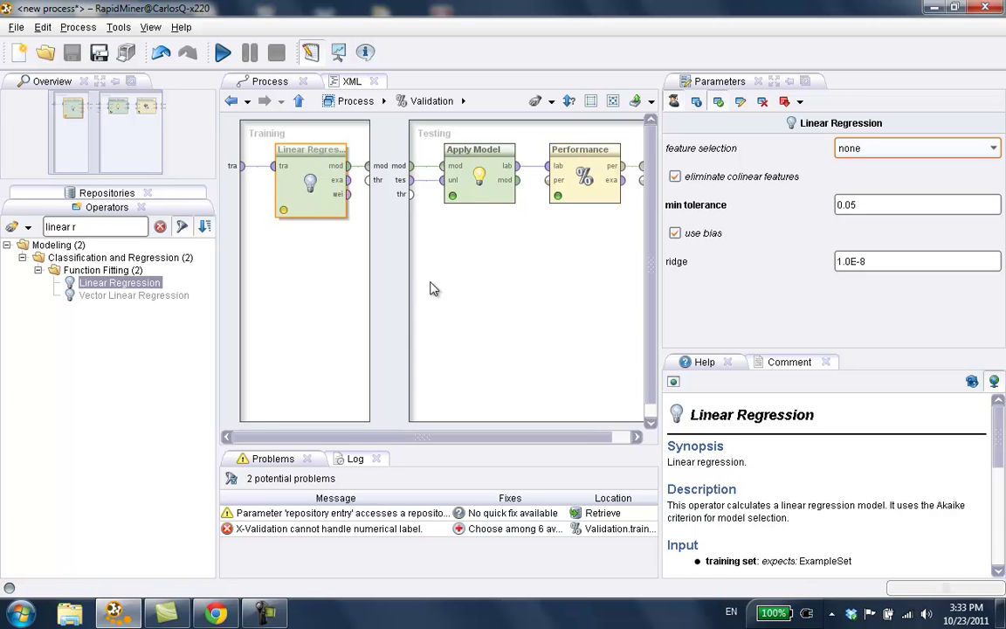
left_click(298, 103)
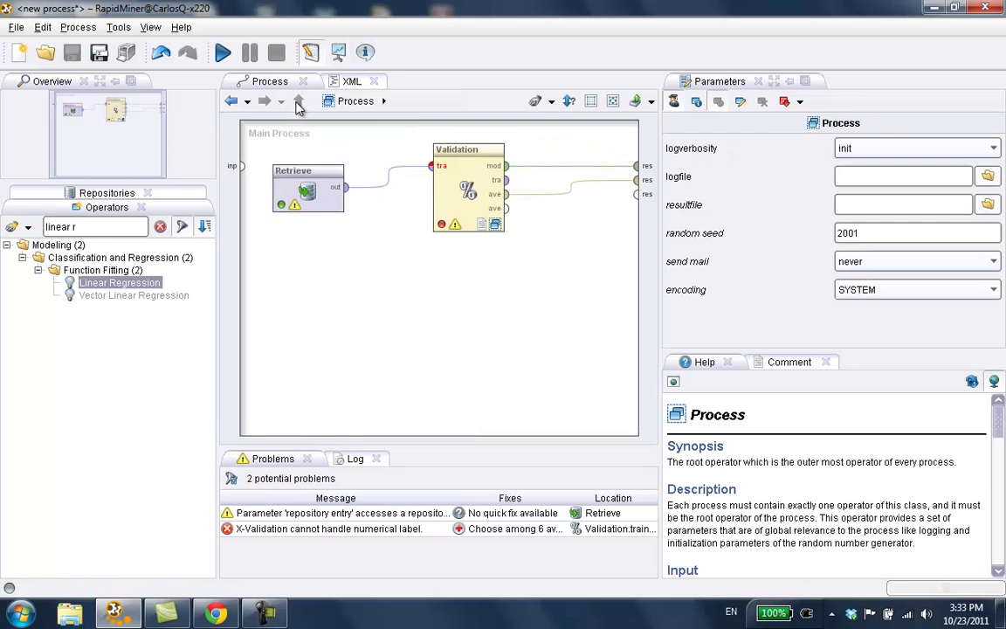
left_click(492, 226)
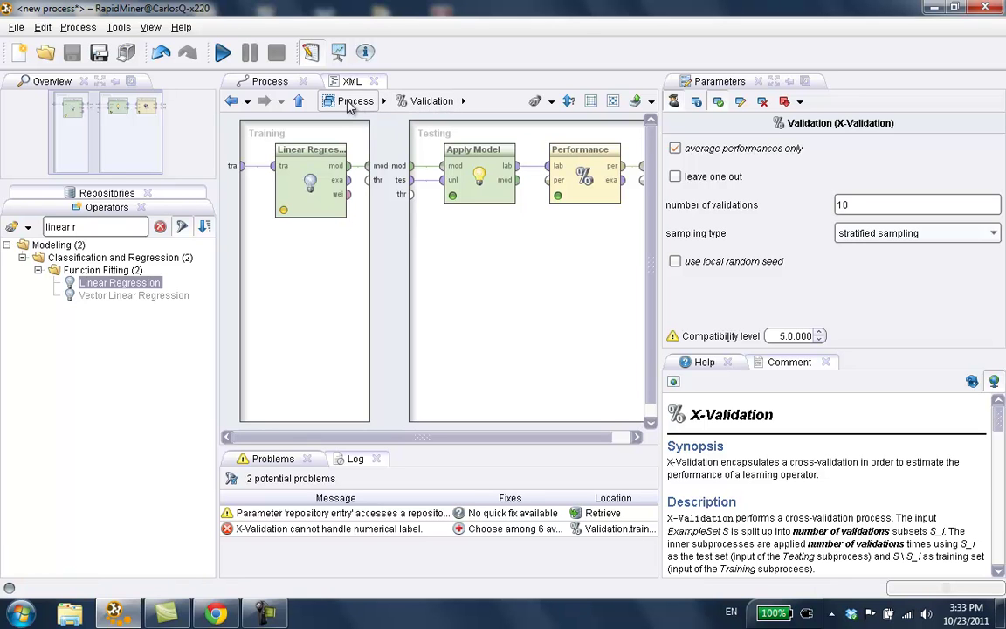
left_click(352, 103)
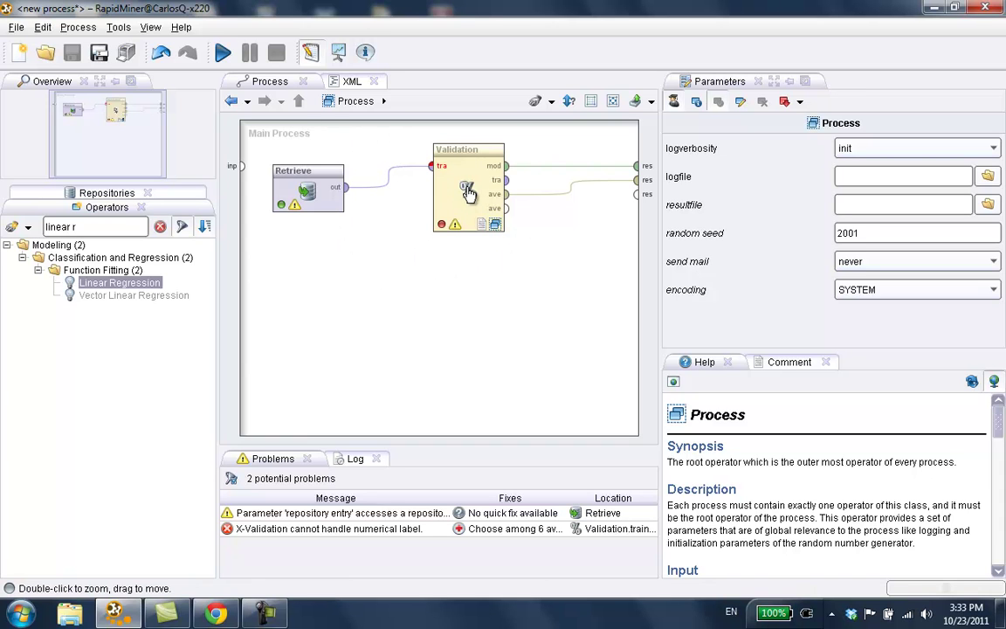
left_click(494, 224)
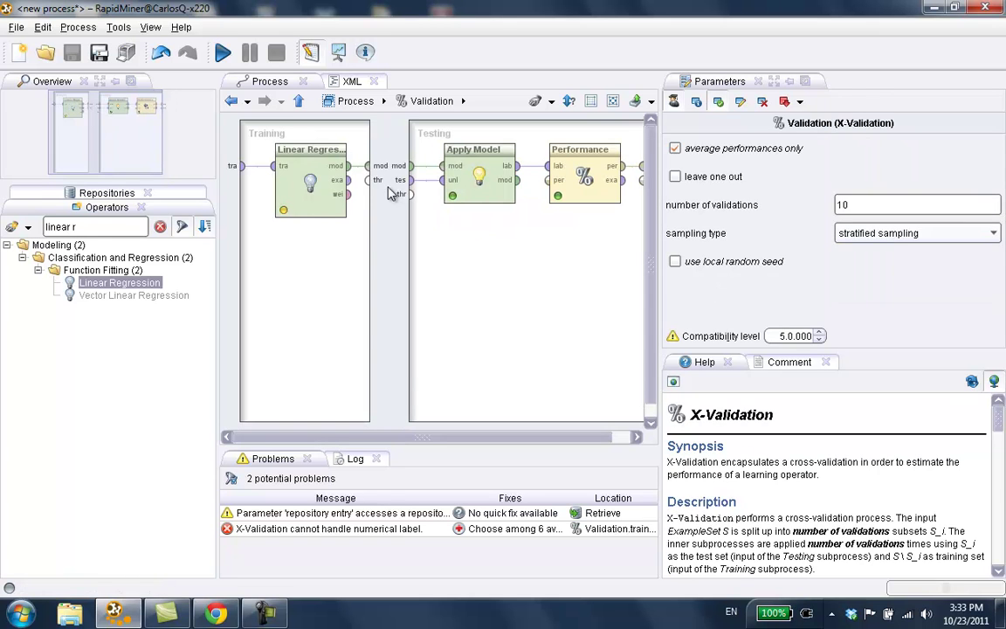
left_click(330, 180)
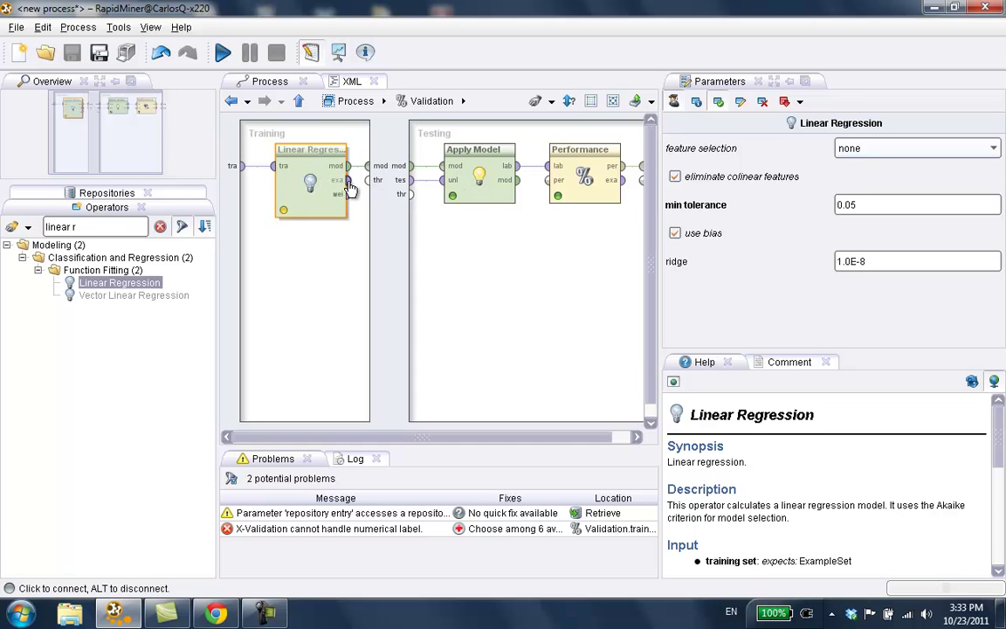
left_click(298, 101)
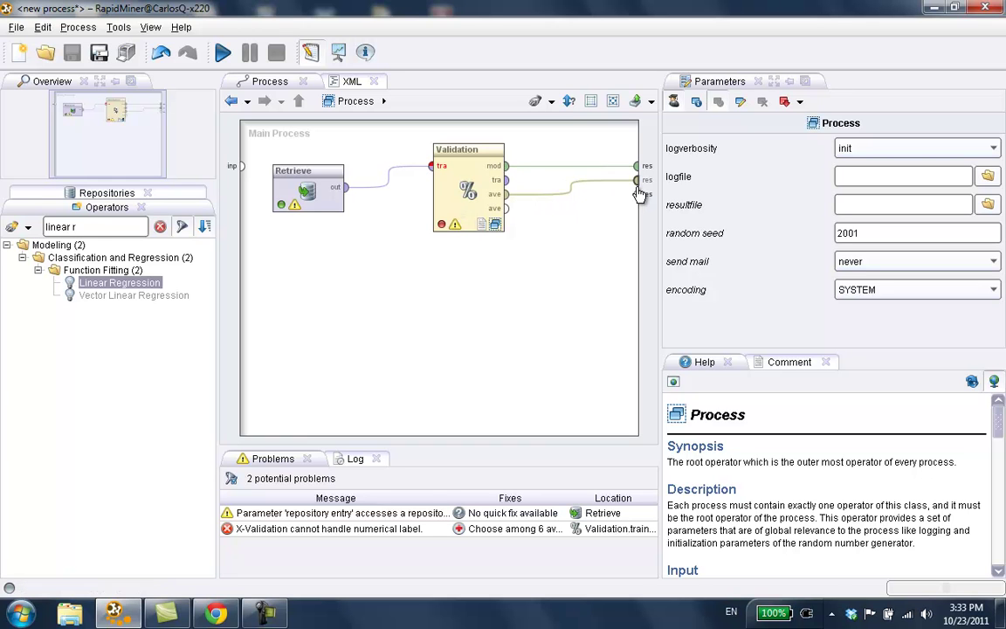
Run the process and review RMSE 88.336 +/- 33.910 and the regression coefficients (intercept 439.872).
left_click(223, 52)
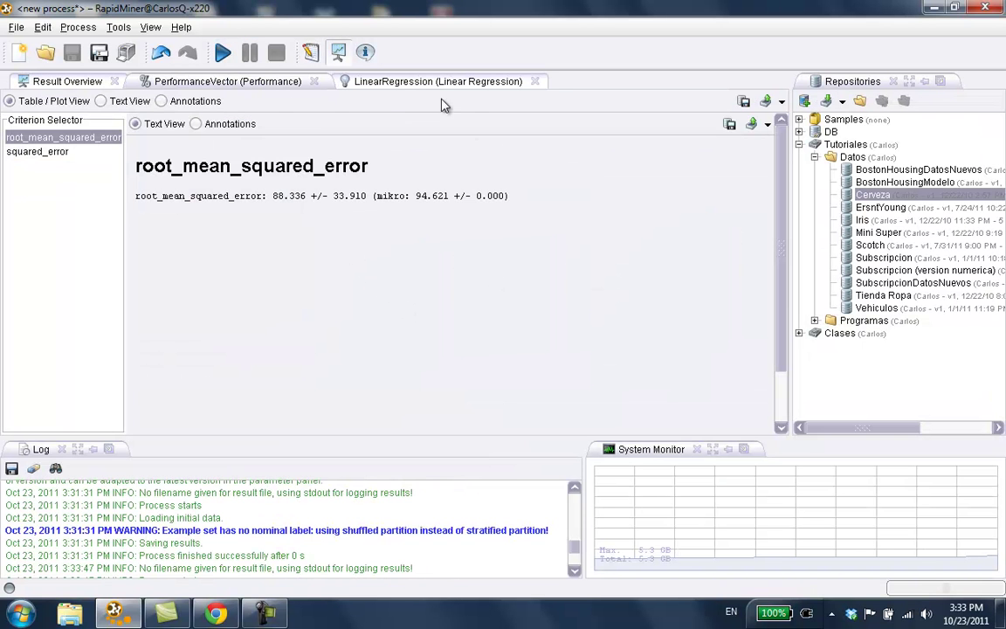
left_click(376, 81)
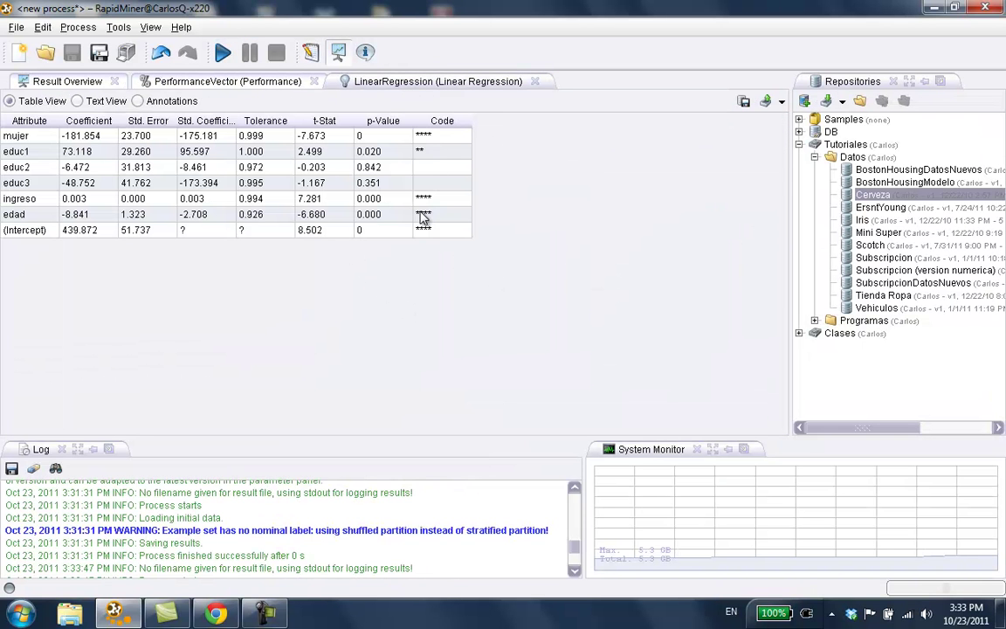
left_click(270, 81)
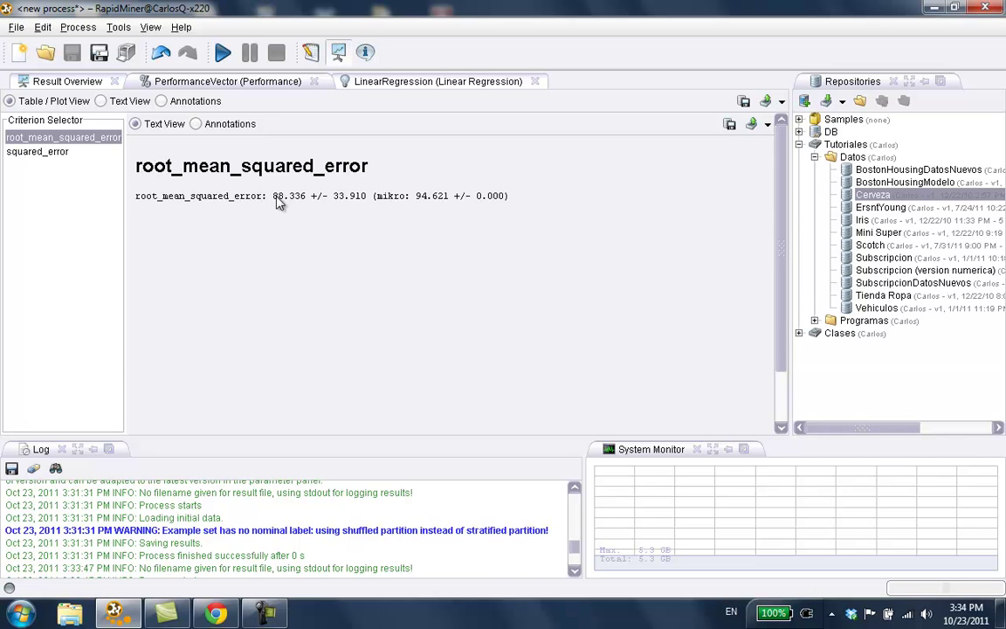
left_click_drag(292, 200, 303, 232)
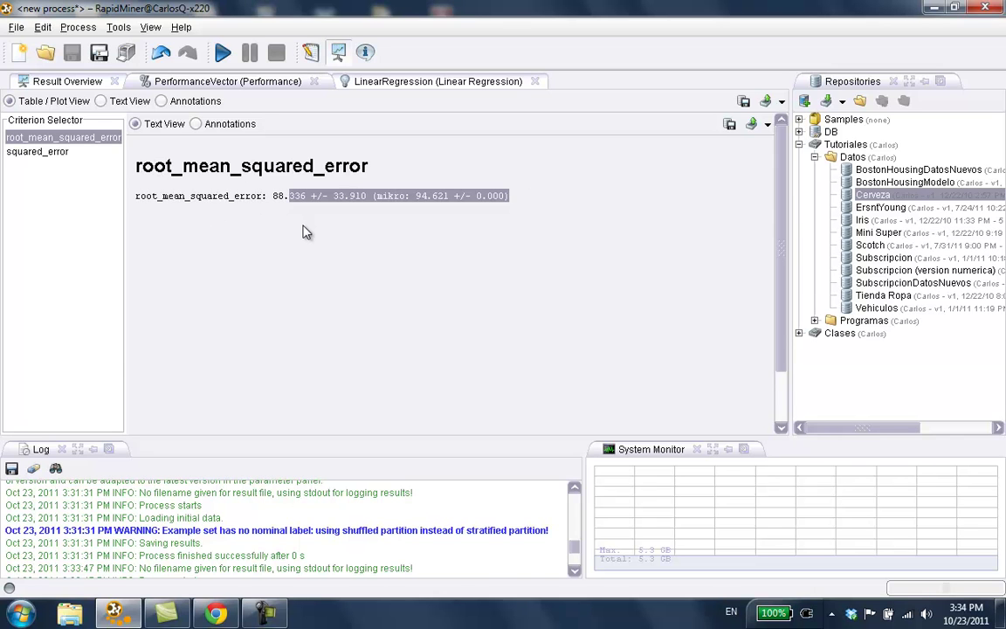
left_click(312, 238)
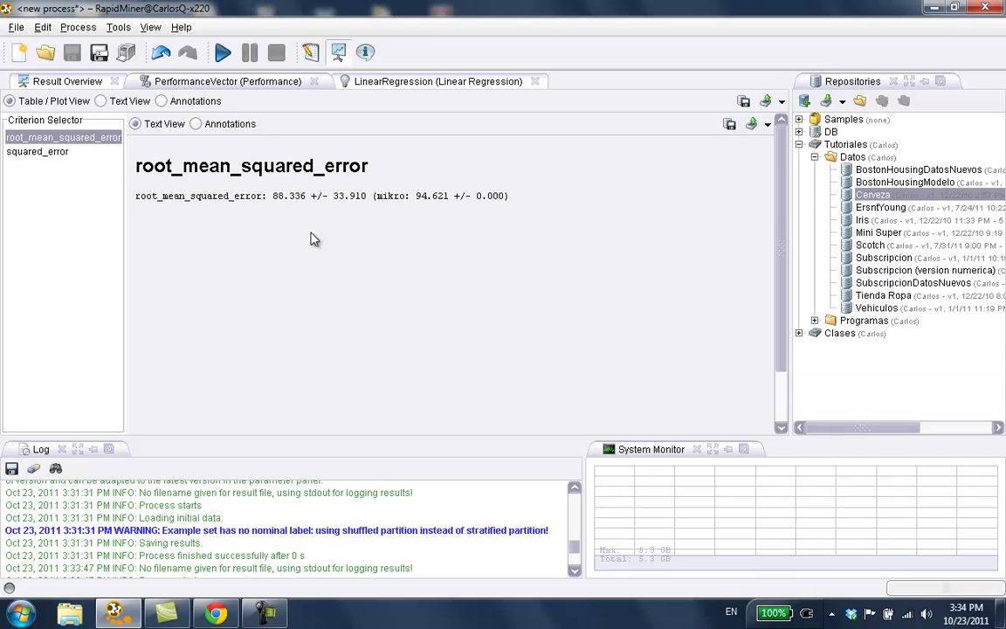
left_click(454, 82)
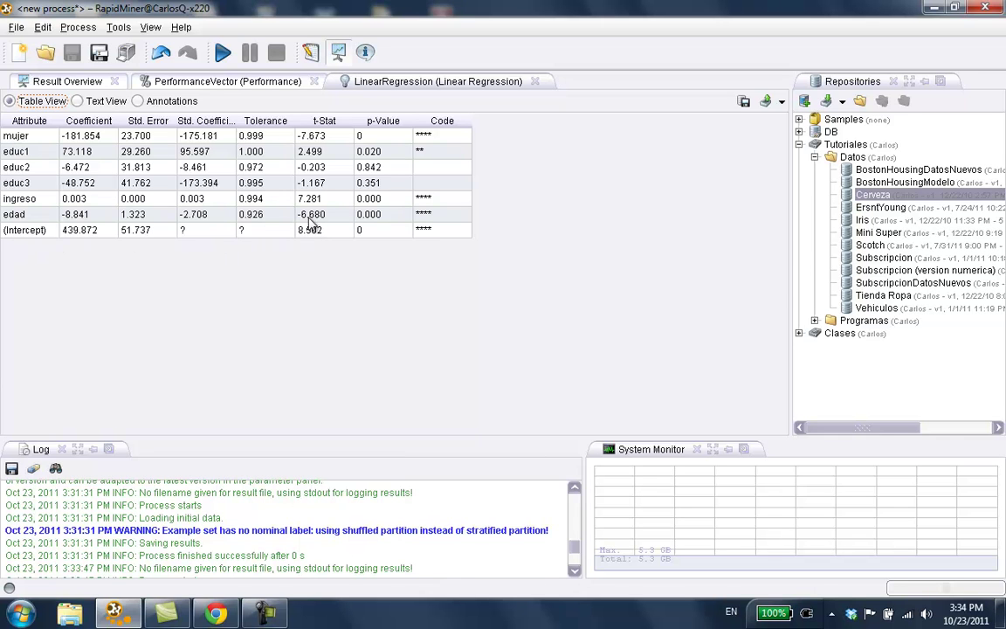
Change the Validation's Linear Regression feature selection from none to M5 prime.
left_click(310, 52)
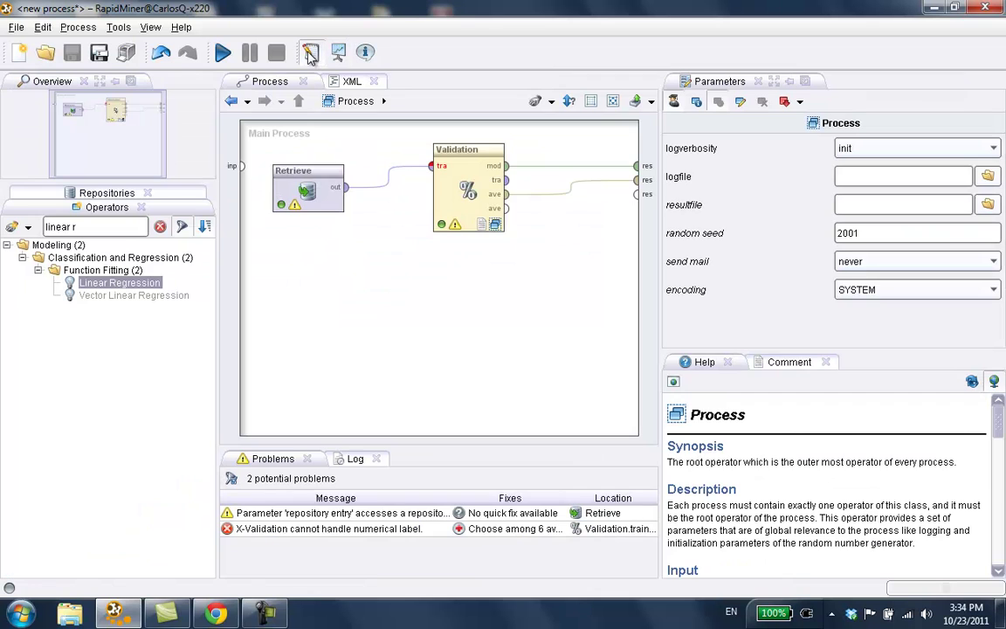
left_click(495, 224)
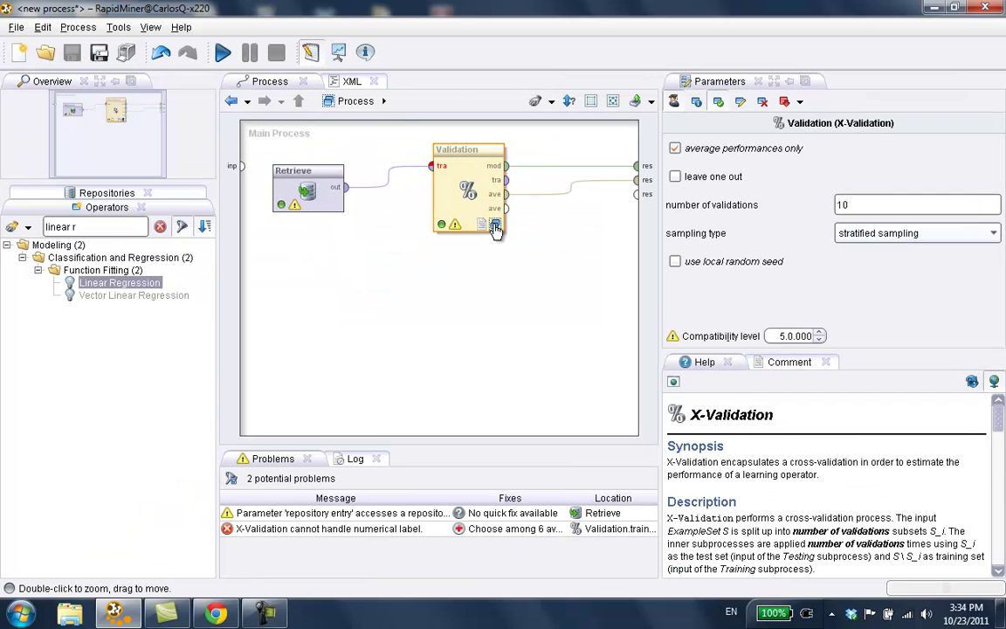
left_click(281, 156)
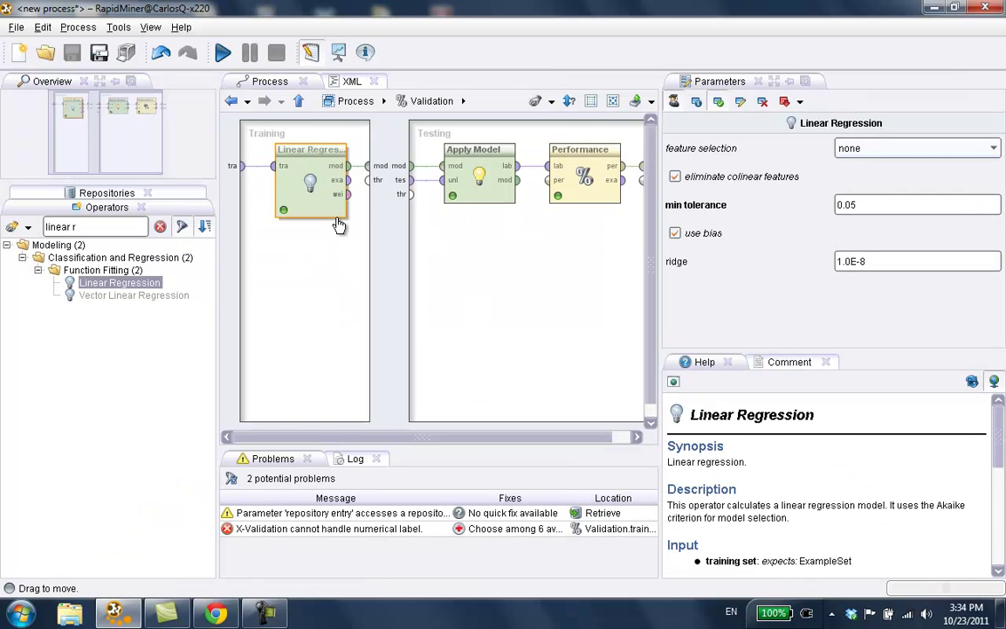
left_click(900, 152)
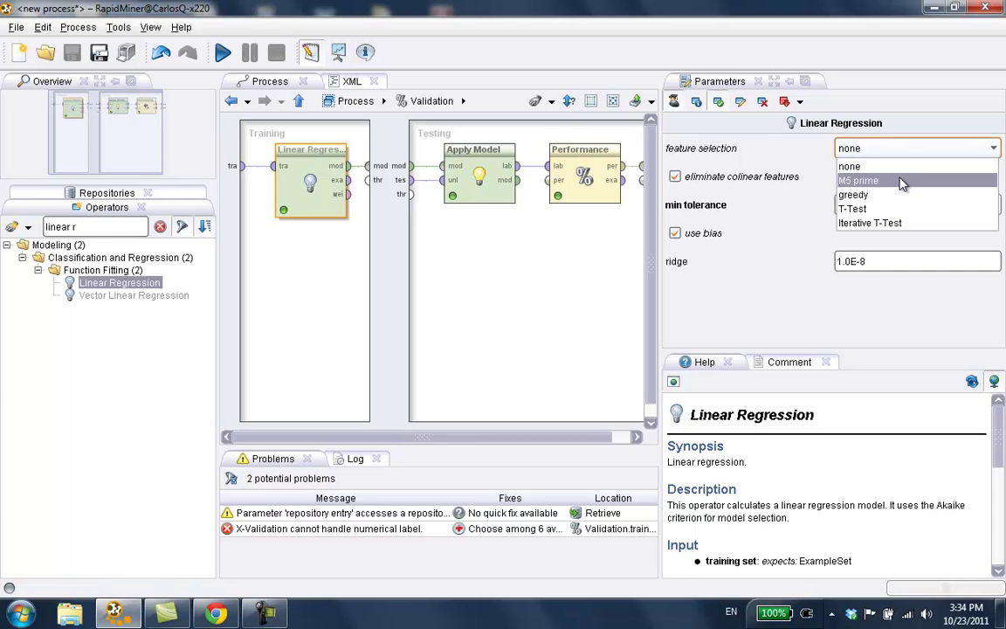
left_click(865, 180)
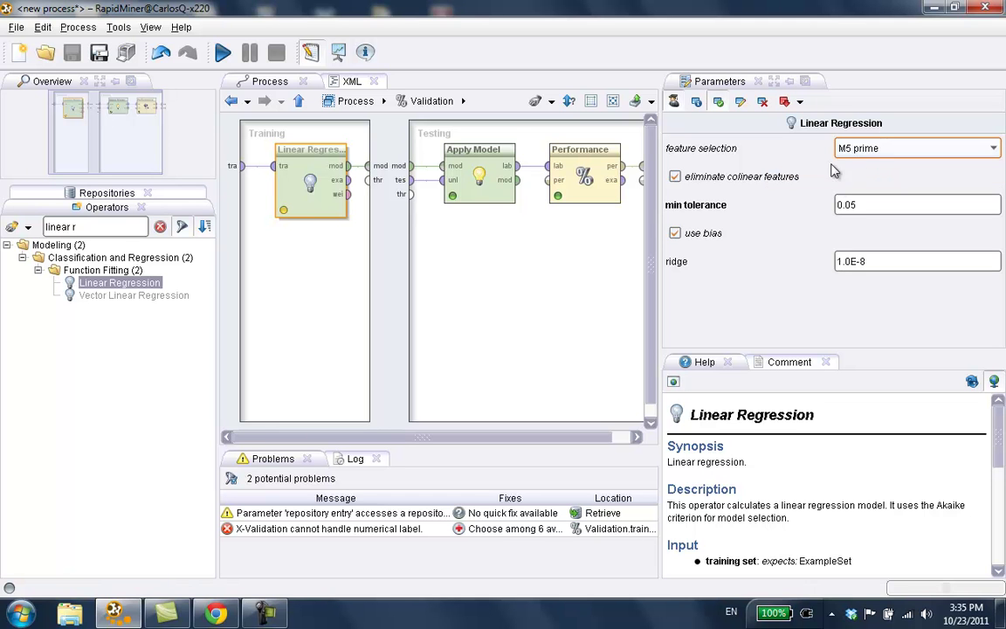
Rerun with M5 prime: RMSE 85.972 +/- 33.524, and the coefficient table no longer includes educ2.
left_click(221, 54)
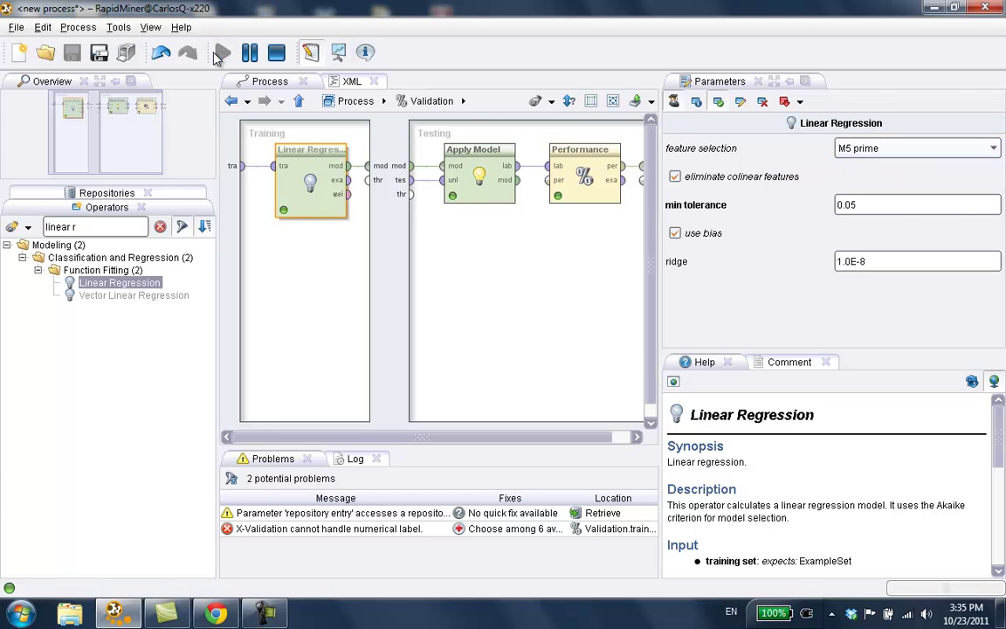
left_click(397, 82)
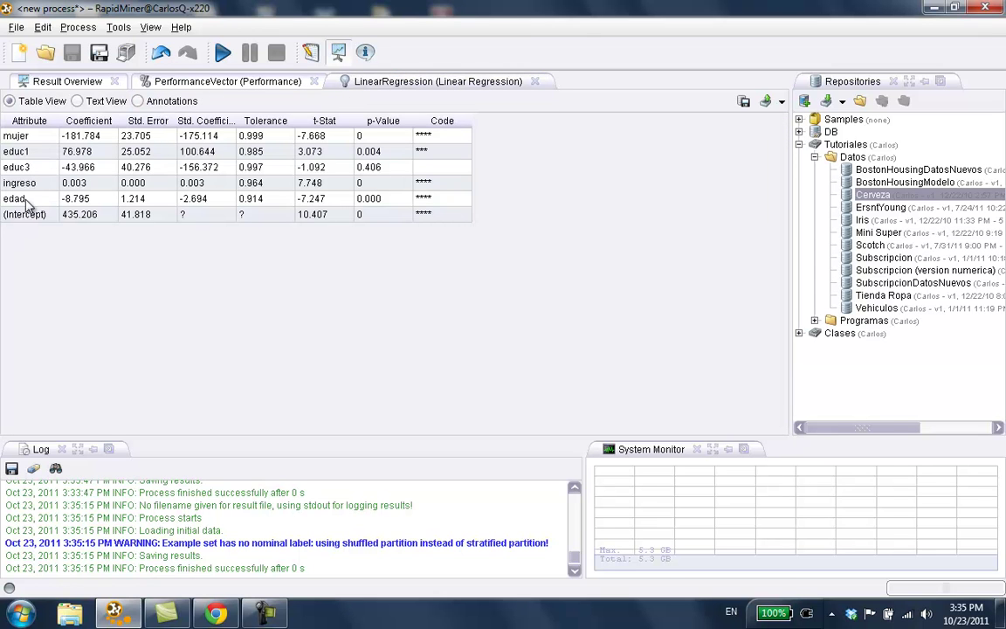
left_click(206, 80)
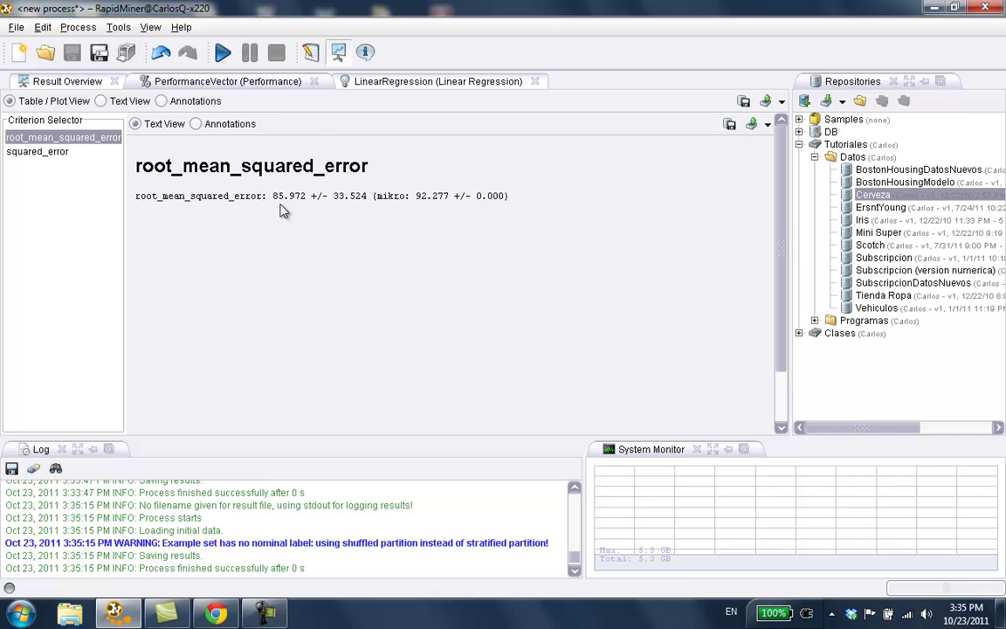
left_click(378, 81)
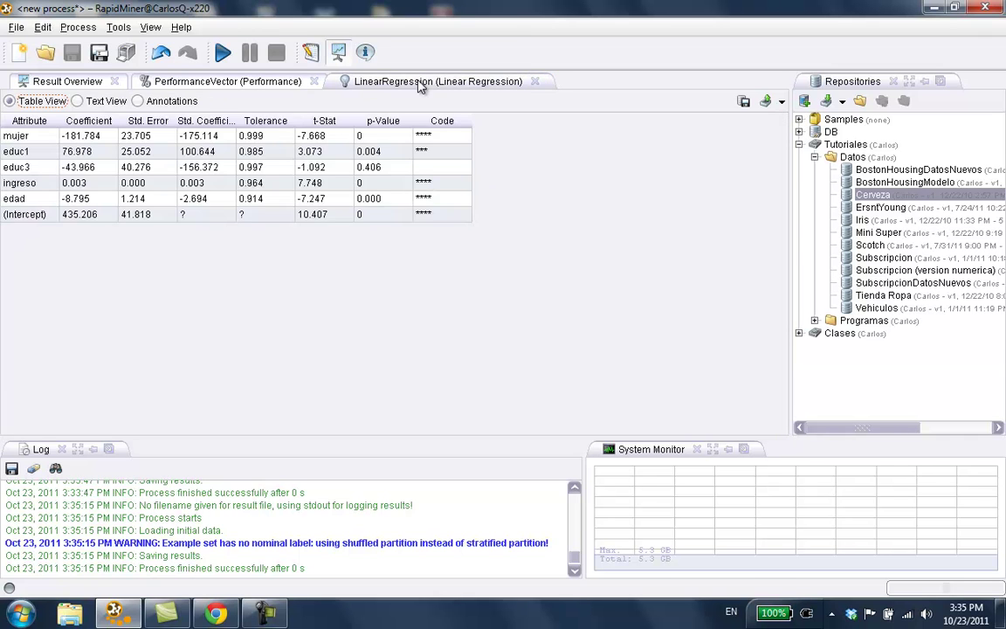
left_click(310, 53)
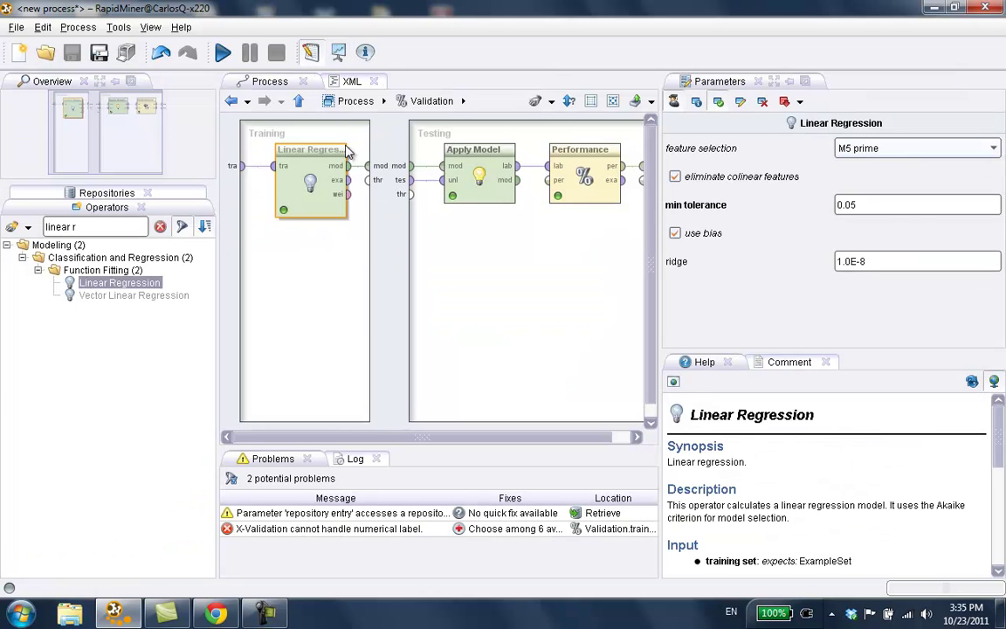
Go up from the Validation subprocess to the Main Process.
left_click(298, 100)
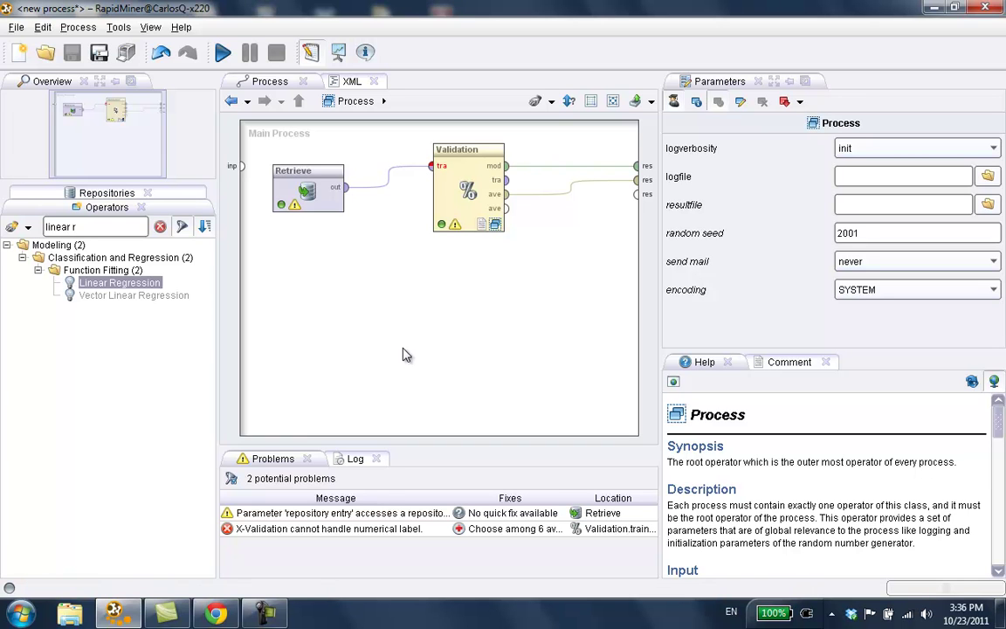
Check Retrieve's data source, then reopen Validation to confirm Linear Regression still uses M5 prime.
left_click(301, 164)
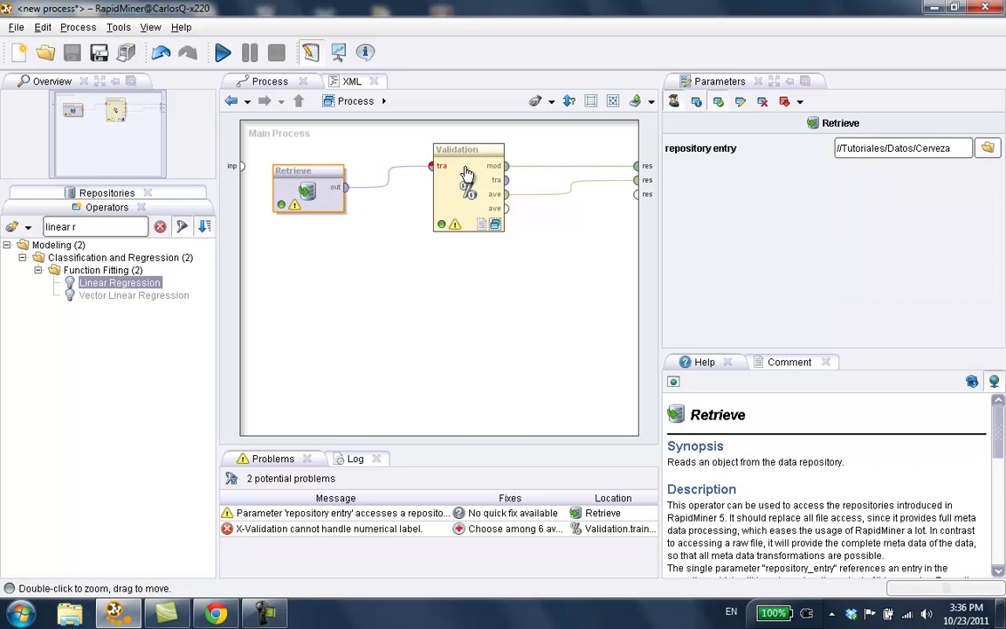
left_click(495, 225)
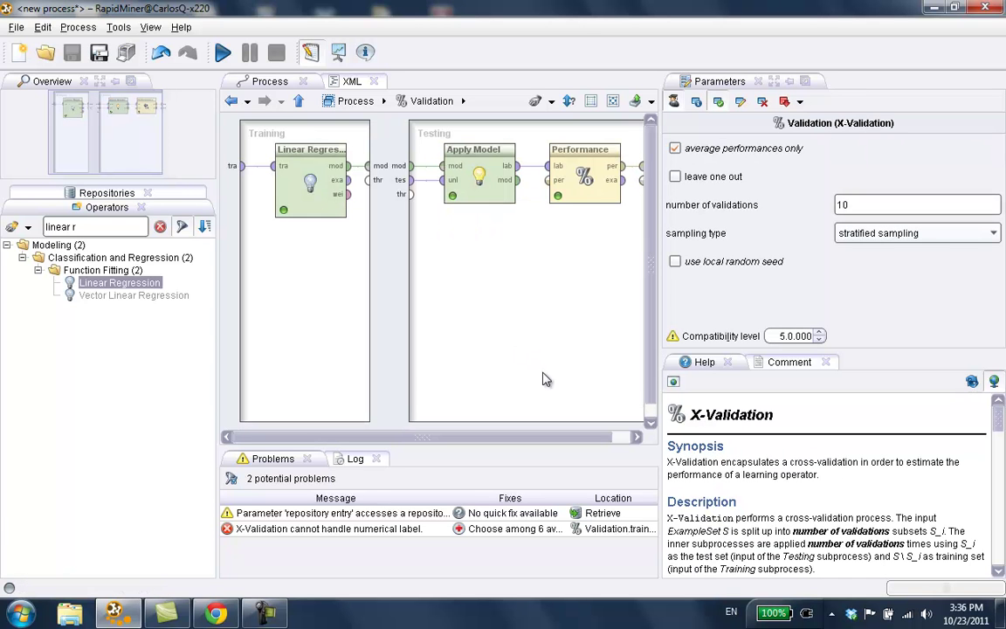
left_click(310, 188)
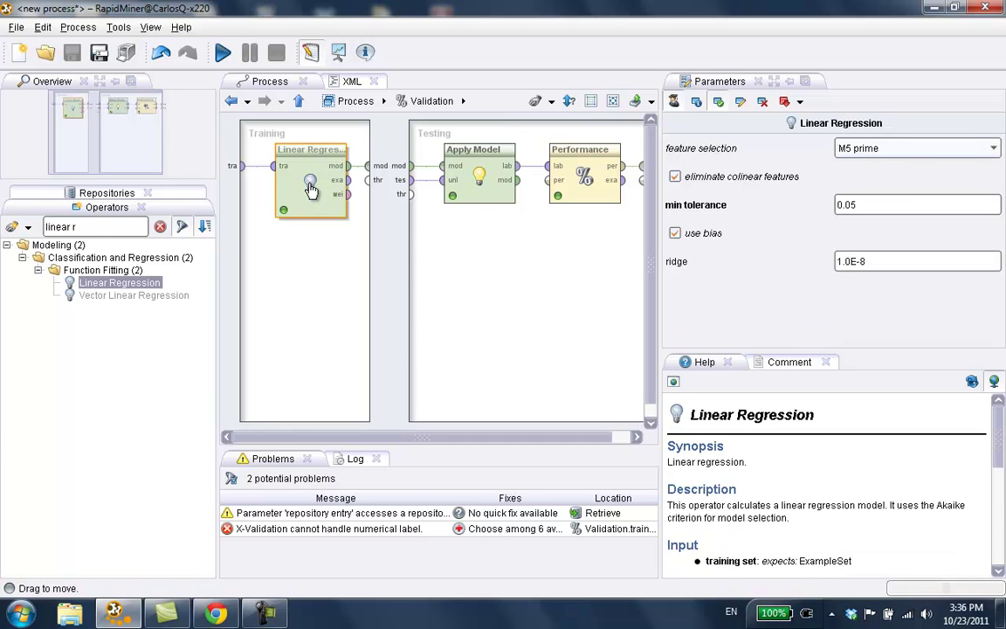